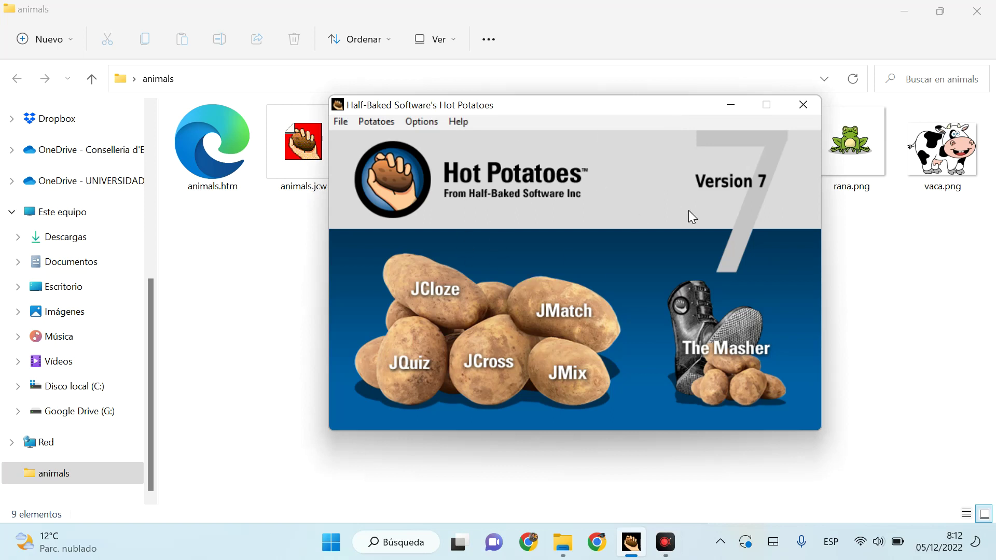
Step: Launch JCross from the Hot Potatoes launcher to start a blank crossword
{"action": "left_click", "coordinate": [485, 369]}
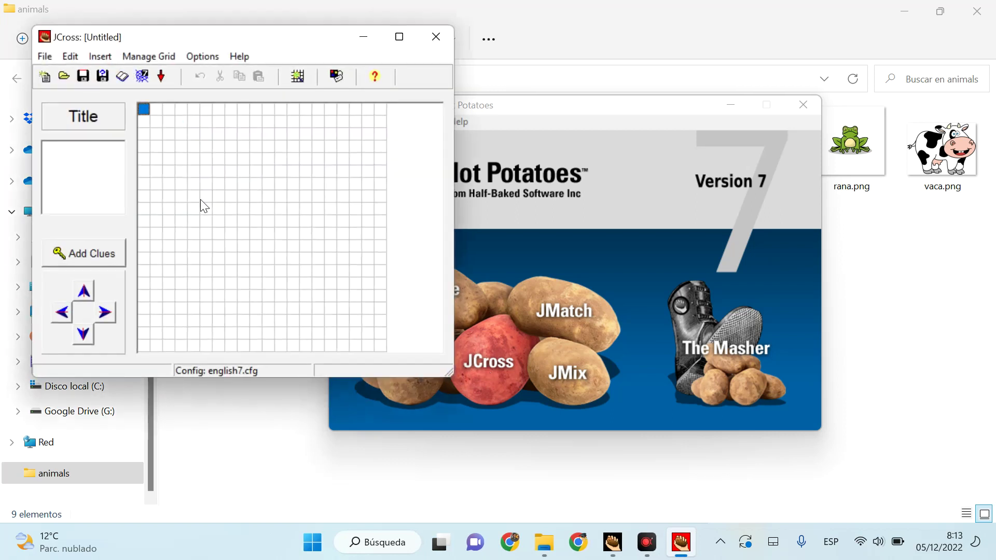
Step: Enter 'Animals' in the crossword's Title box
{"action": "left_click", "coordinate": [84, 150]}
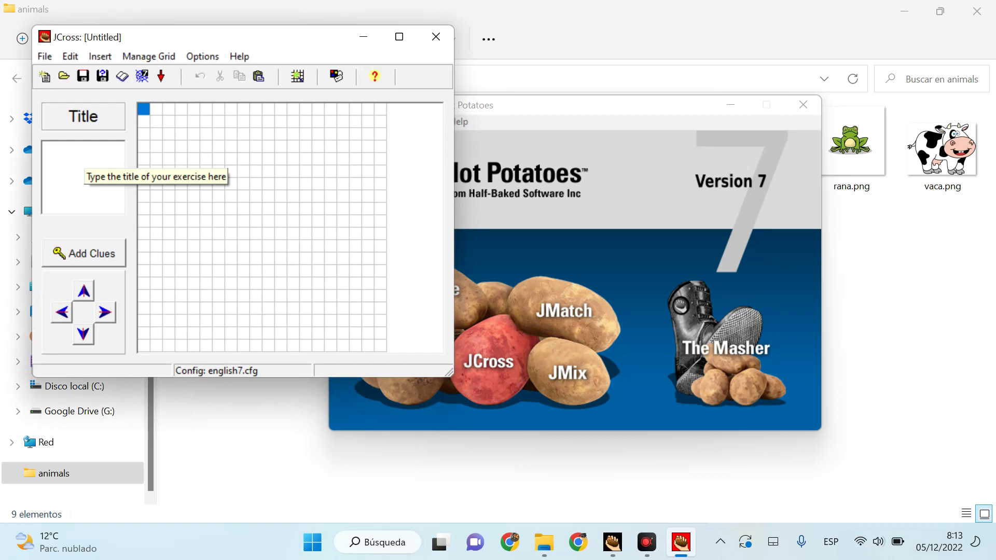
{"action": "type", "text": "Animals"}
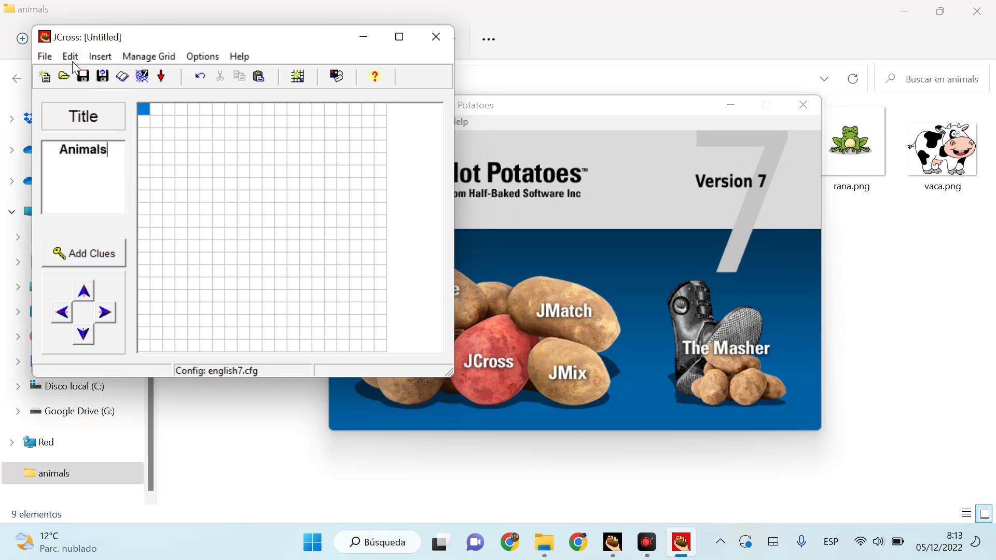
Step: Save the project under the file name animalCross (.jcw) in the animals folder
{"action": "left_click", "coordinate": [45, 58]}
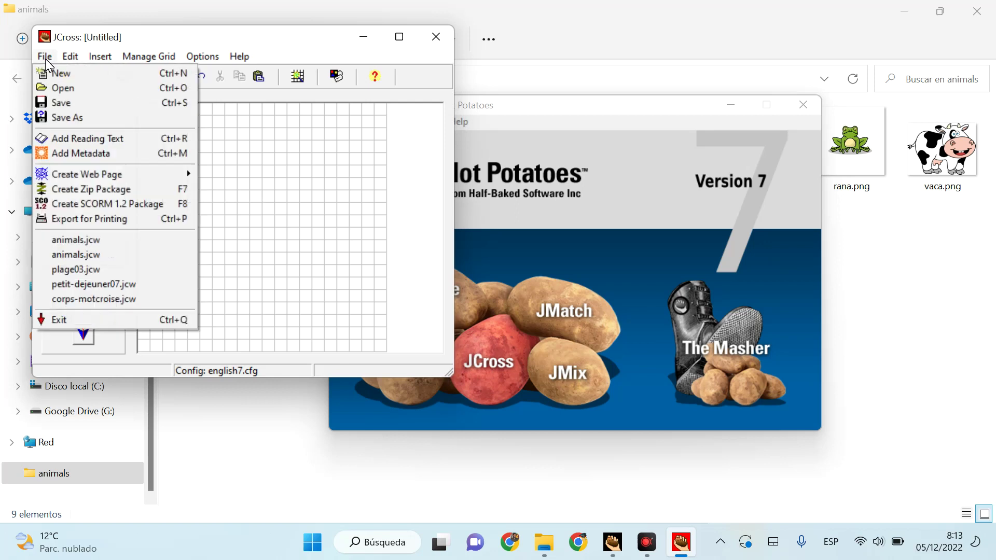
{"action": "left_click", "coordinate": [54, 102]}
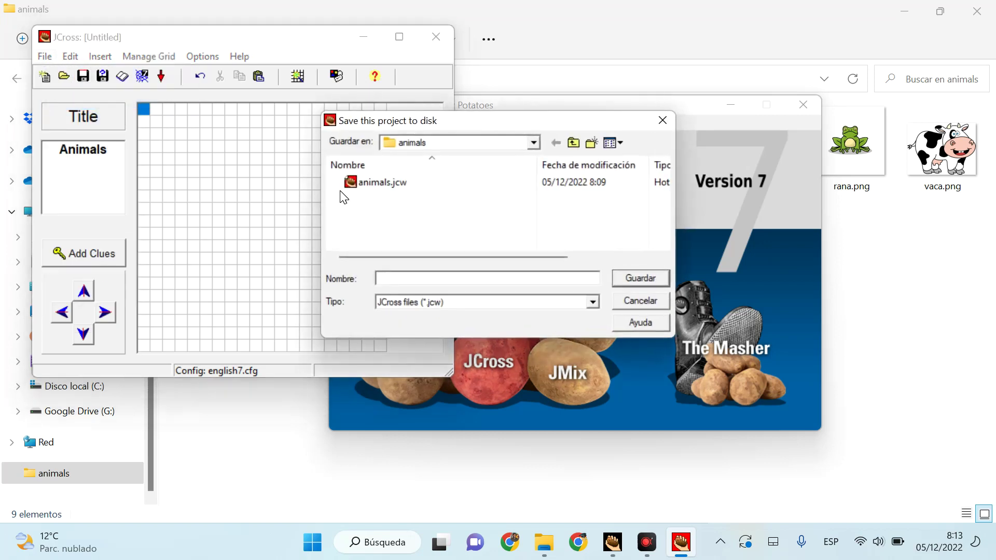
{"action": "type", "text": "ani"}
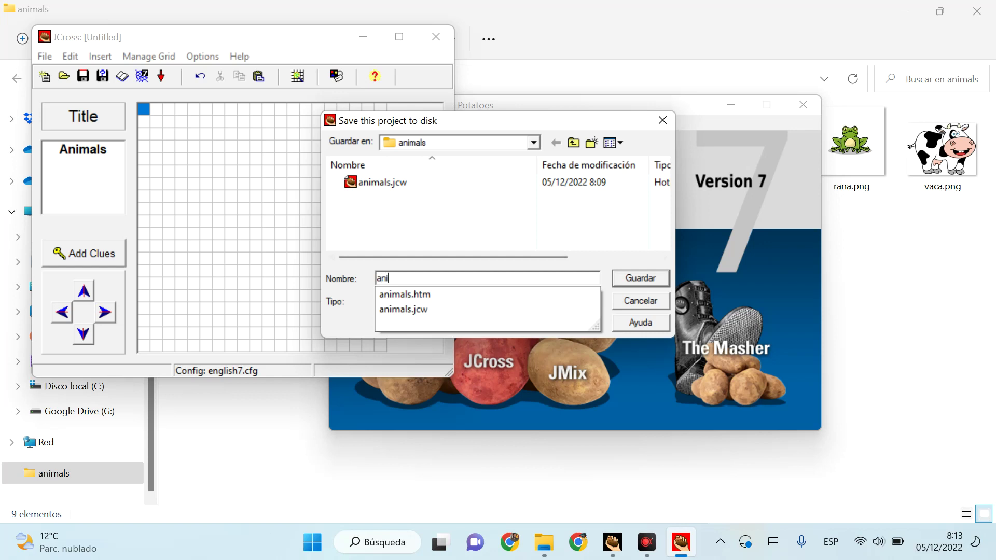
{"action": "type", "text": "malCros"}
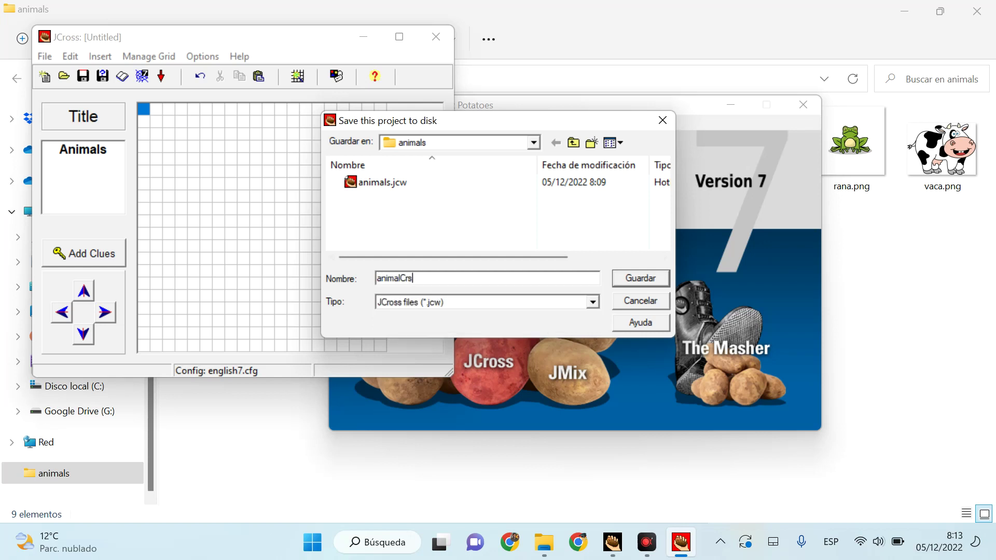
{"action": "key", "text": "BackSpace"}
{"action": "key", "text": "BackSpace"}
{"action": "type", "text": "oss"}
{"action": "key", "text": "Return"}
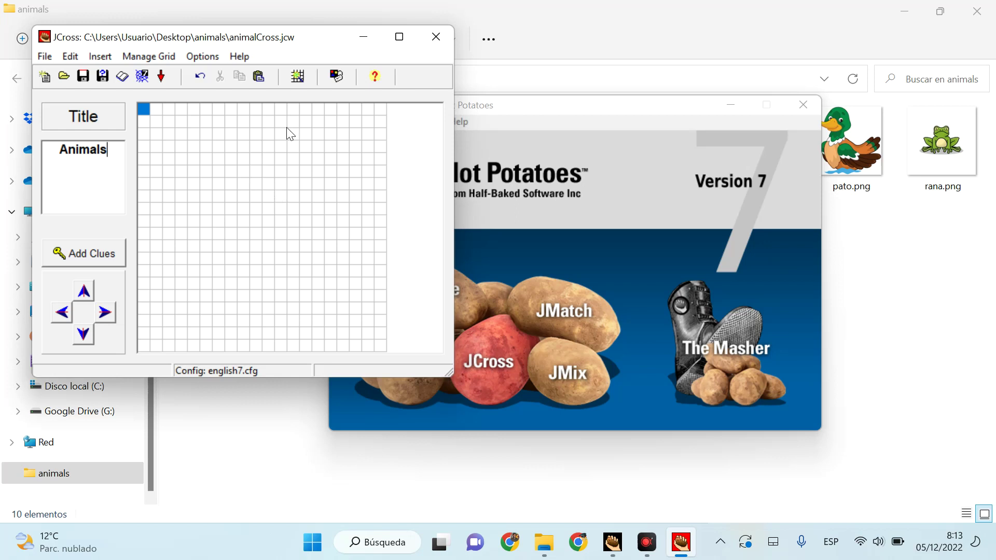
Step: Paste HORSE, COW, FROG, DUCK, DEER and GOAT into the automatic grid-maker
{"action": "left_click", "coordinate": [297, 77]}
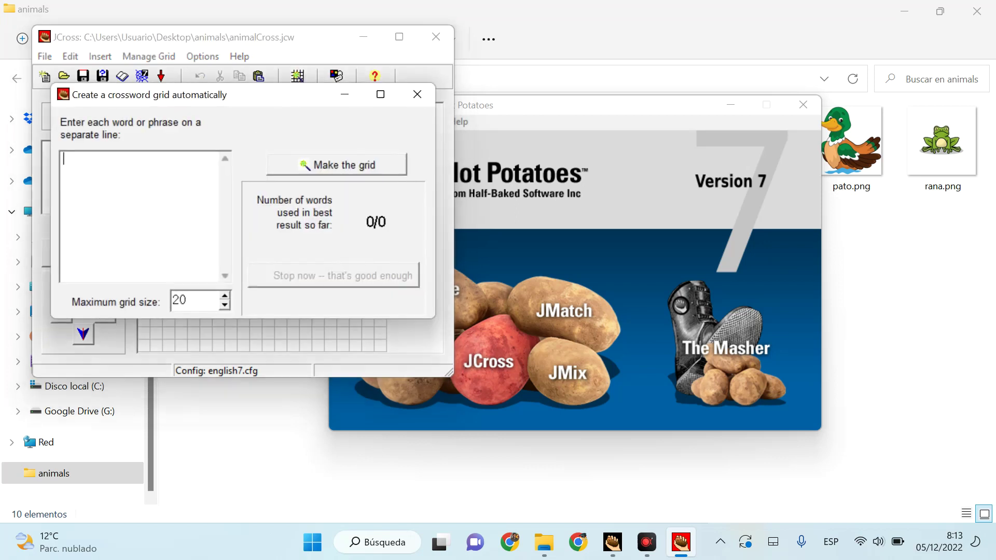
{"action": "type", "text": "HORSE COW FROG DUCK DEER GOAT"}
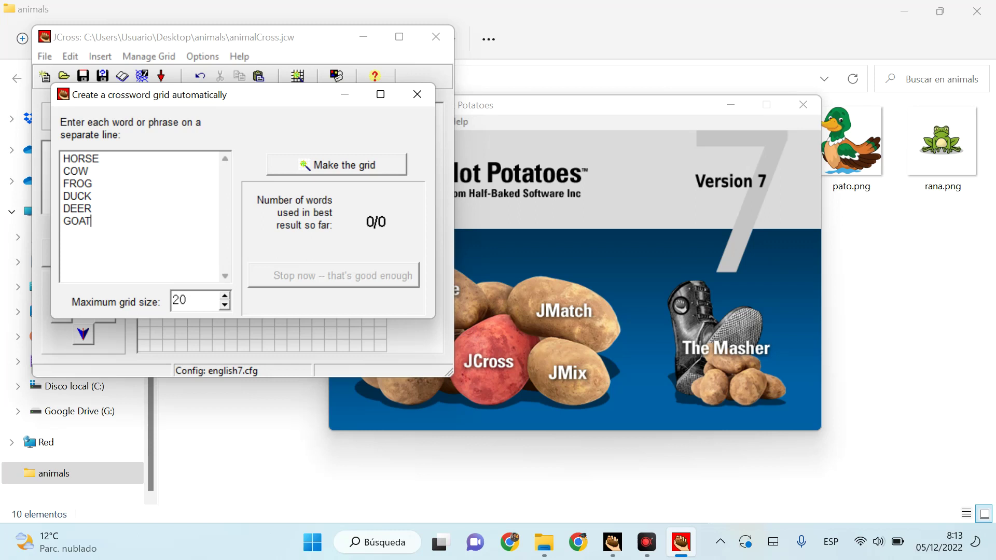
Step: Lower the maximum grid size to 10 and generate the 7 x 8 grid
{"action": "left_click", "coordinate": [224, 306]}
{"action": "left_click", "coordinate": [225, 306]}
{"action": "left_click", "coordinate": [224, 306]}
{"action": "left_click", "coordinate": [224, 306]}
{"action": "left_click", "coordinate": [224, 306]}
{"action": "left_click", "coordinate": [224, 306]}
{"action": "left_click", "coordinate": [225, 306]}
{"action": "left_click", "coordinate": [224, 306]}
{"action": "left_click", "coordinate": [224, 306]}
{"action": "left_click", "coordinate": [225, 306]}
{"action": "left_click", "coordinate": [351, 166]}
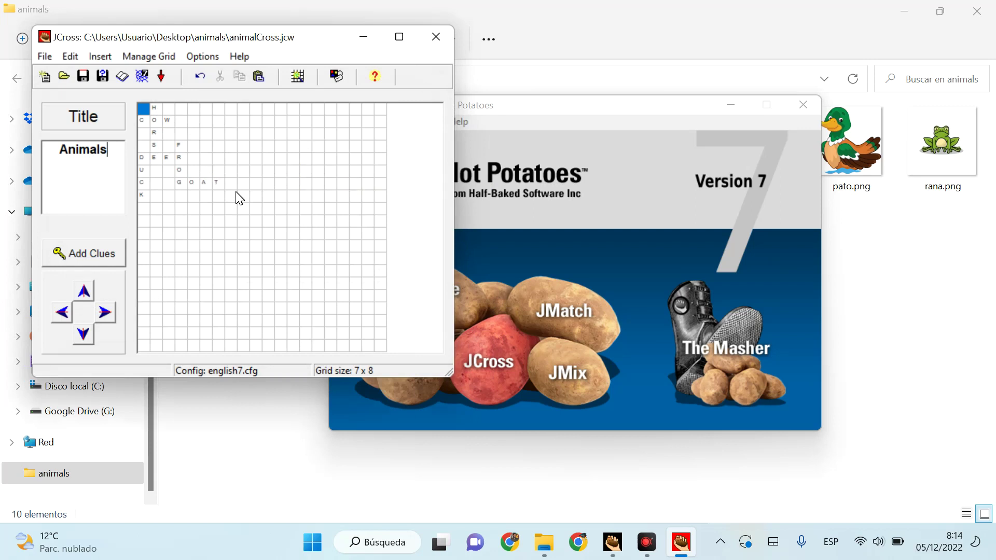
Step: Open the clue editor full-screen and type 'Vaca' as the COW across clue
{"action": "left_click", "coordinate": [117, 254]}
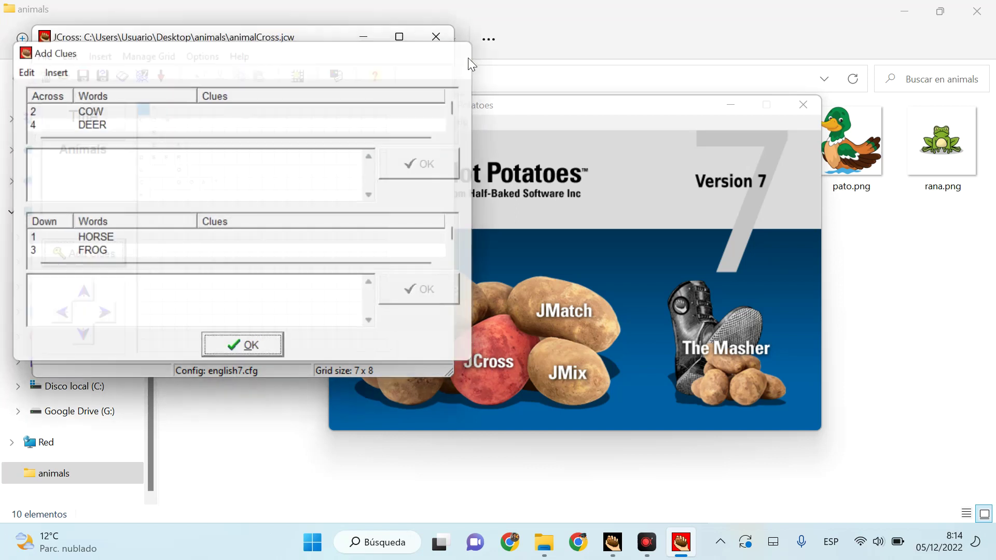
{"action": "left_click", "coordinate": [465, 55]}
{"action": "left_click", "coordinate": [111, 257]}
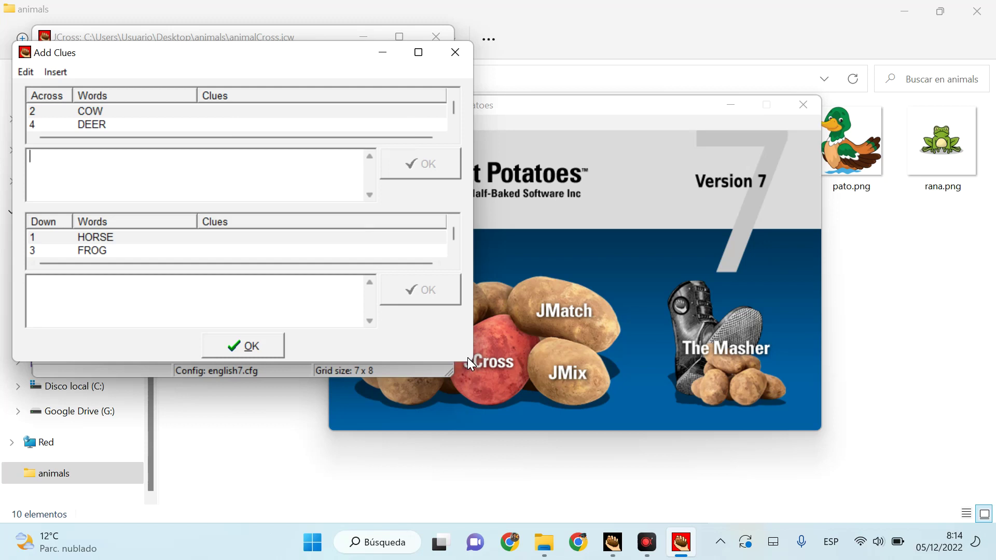
{"action": "left_click", "coordinate": [418, 52]}
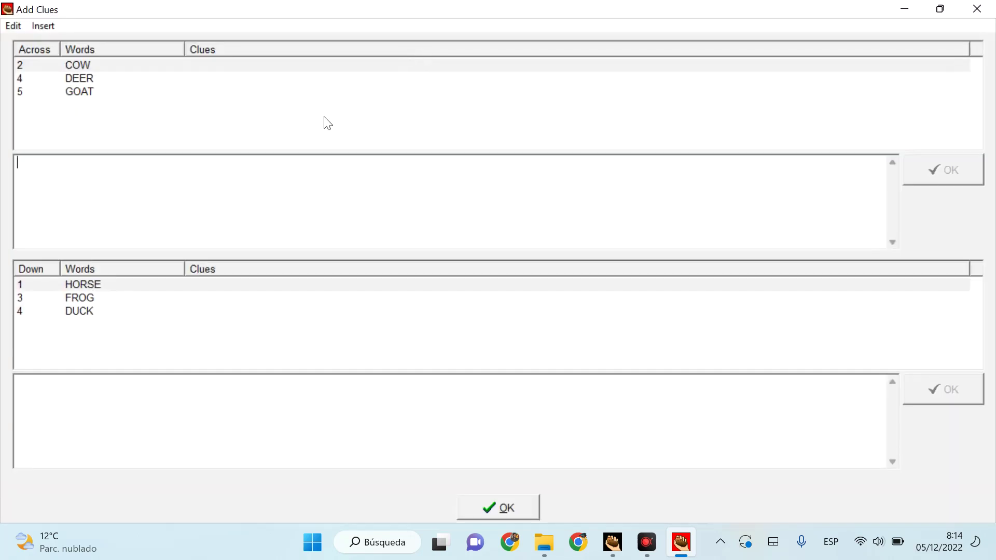
{"action": "left_click", "coordinate": [178, 69]}
{"action": "type", "text": "Vaca"}
Step: Load vaca.png from Escritorio\animals as a local-file picture for the clue
{"action": "left_click", "coordinate": [42, 26]}
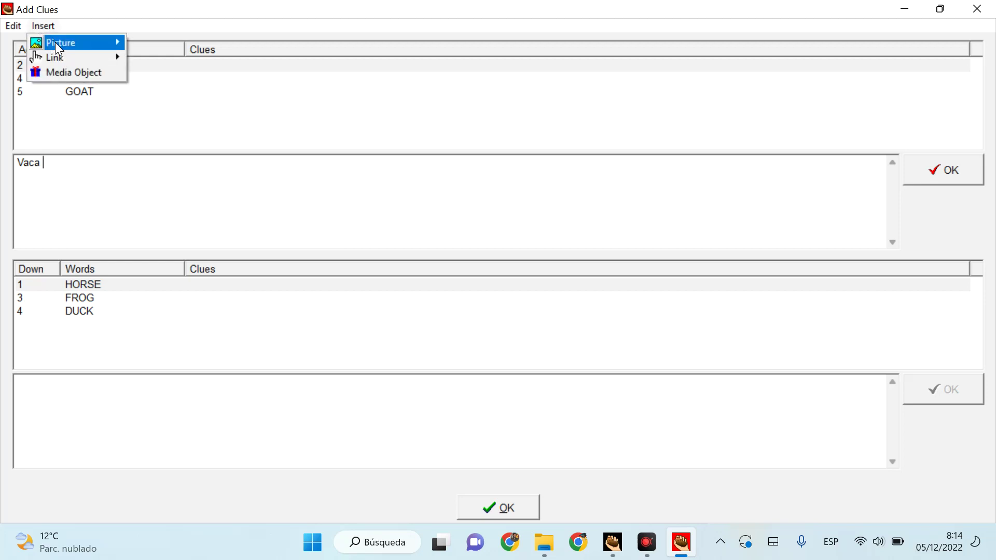
{"action": "mouse_move", "coordinate": [99, 45]}
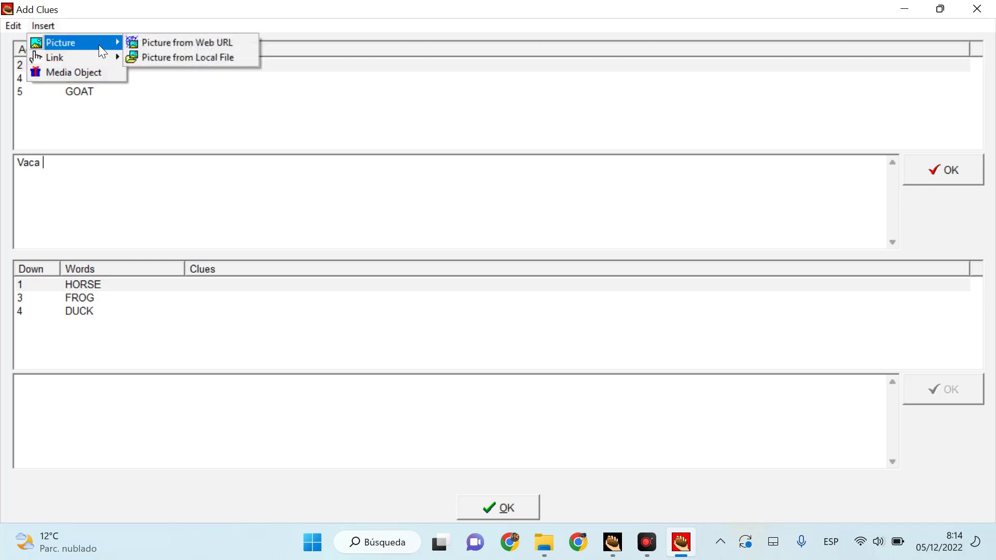
{"action": "left_click", "coordinate": [153, 56]}
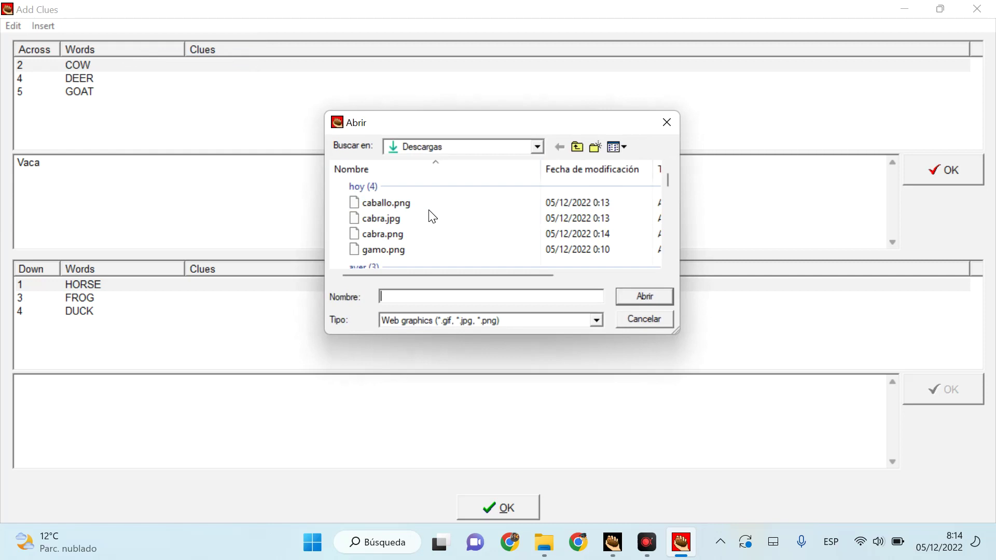
{"action": "left_click", "coordinate": [537, 146]}
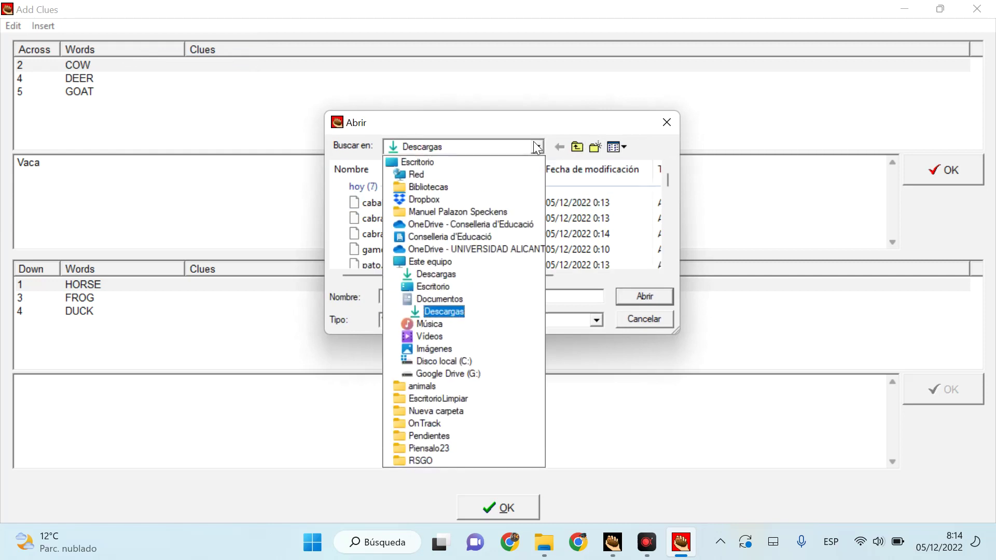
{"action": "left_click", "coordinate": [476, 161]}
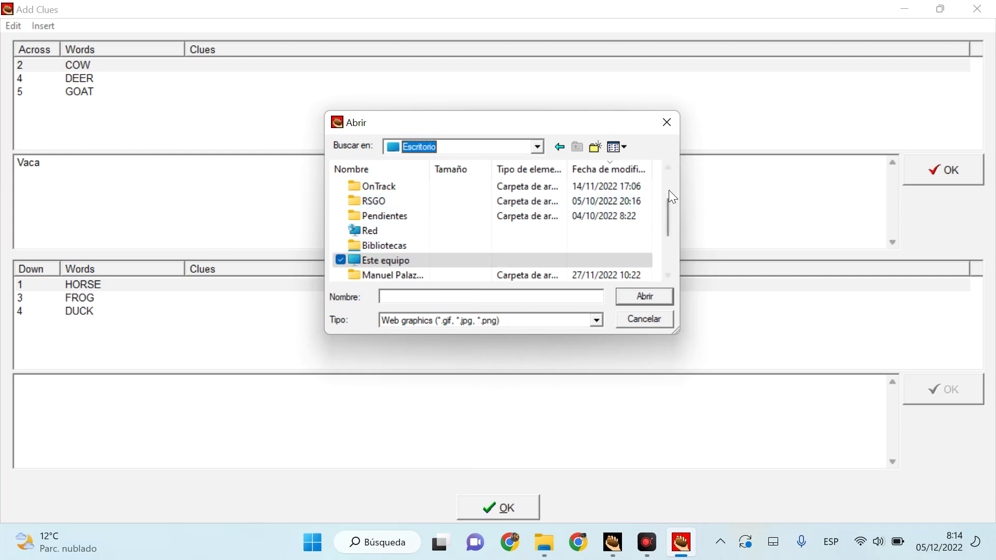
{"action": "left_click_drag", "start_coordinate": [666, 206], "coordinate": [666, 182]}
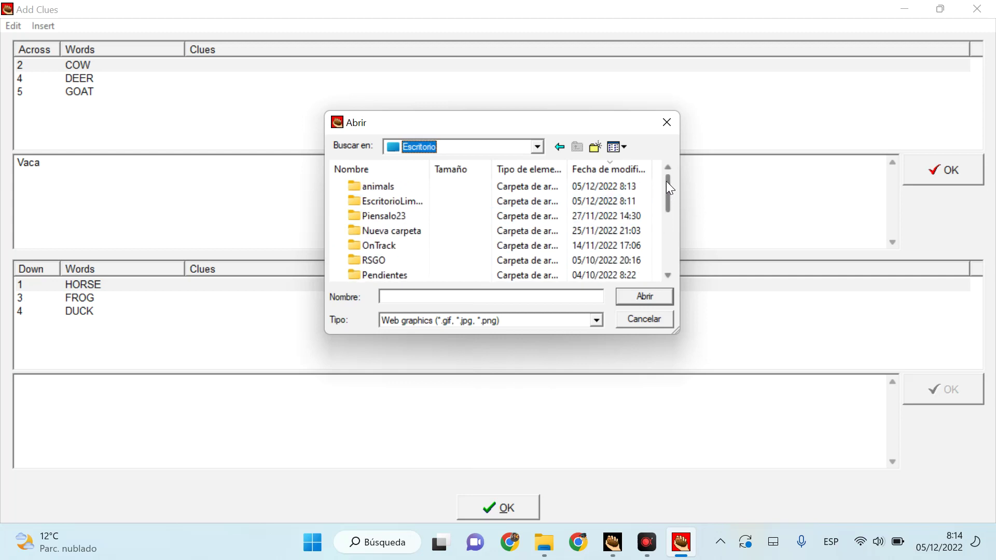
{"action": "double_click", "coordinate": [373, 183]}
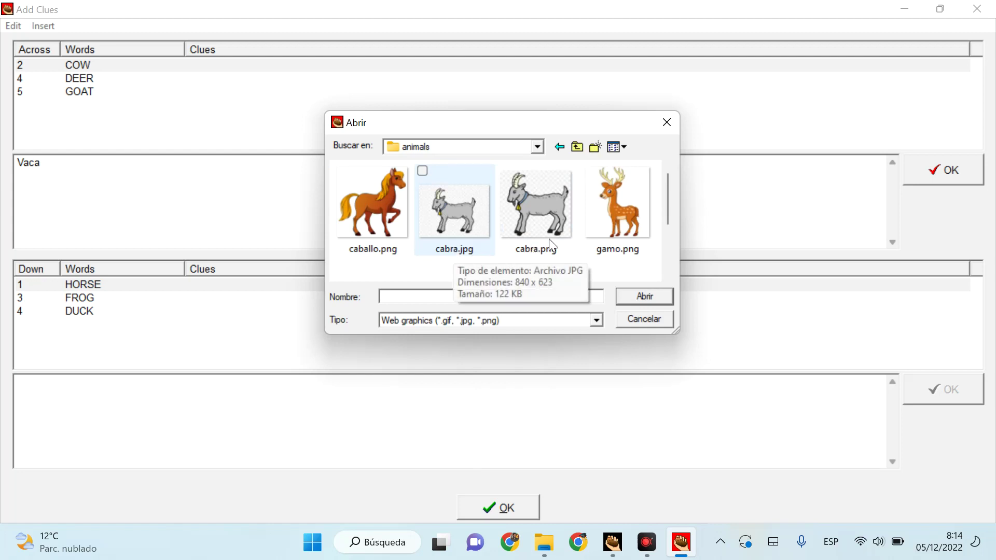
{"action": "left_click_drag", "start_coordinate": [668, 219], "coordinate": [662, 267]}
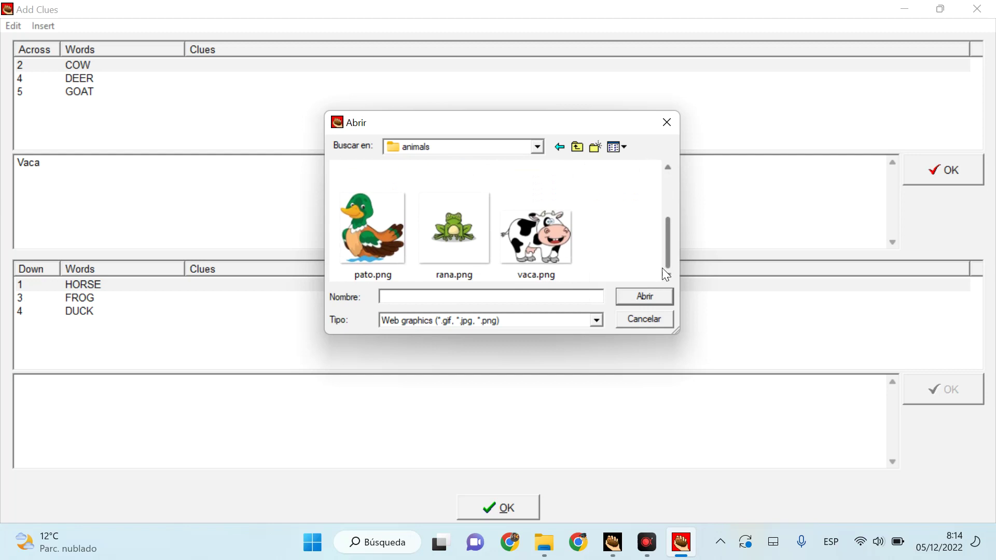
{"action": "left_click", "coordinate": [539, 254]}
{"action": "left_click", "coordinate": [634, 299]}
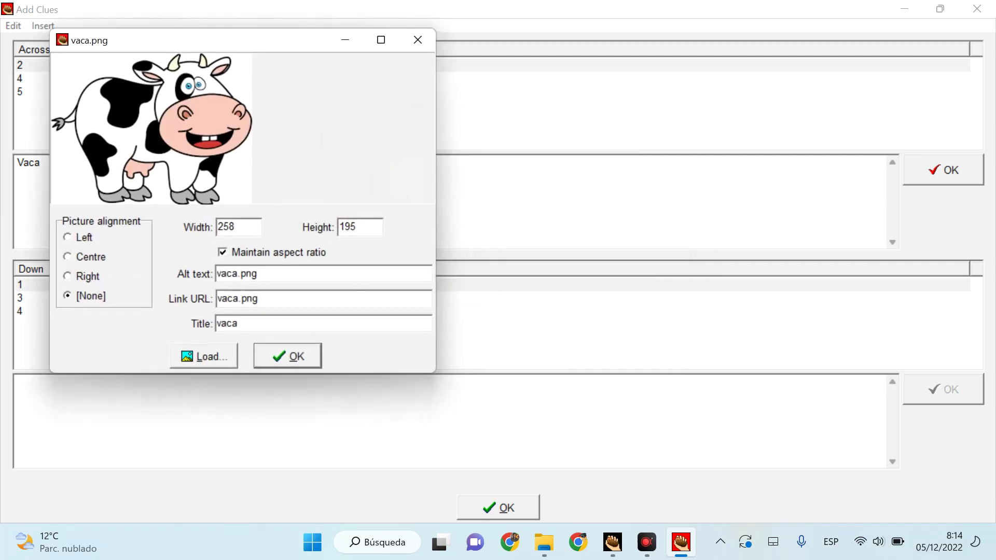
Step: Trim the cow picture's alt text, set its width to 100, and insert it
{"action": "key", "text": "Tab"}
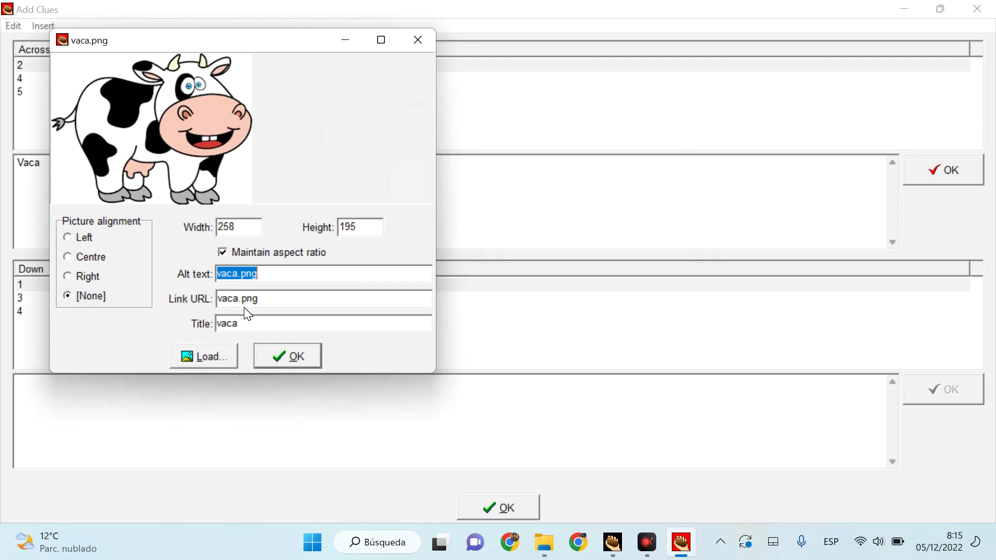
{"action": "left_click", "coordinate": [258, 299]}
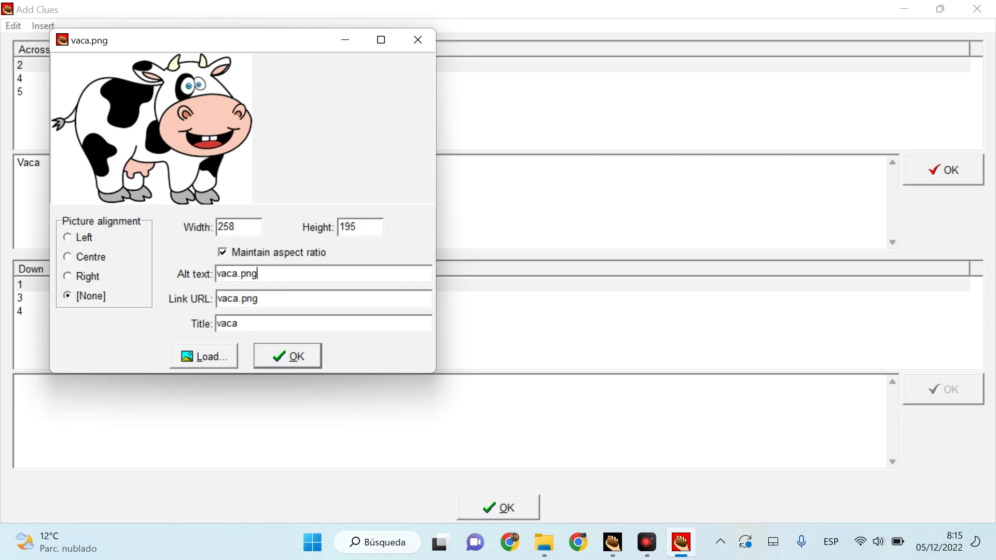
{"action": "key", "text": "BackSpace"}
{"action": "key", "text": "BackSpace"}
{"action": "key", "text": "BackSpace"}
{"action": "key", "text": "BackSpace"}
{"action": "left_click_drag", "start_coordinate": [237, 227], "coordinate": [210, 230]}
{"action": "type", "text": "100"}
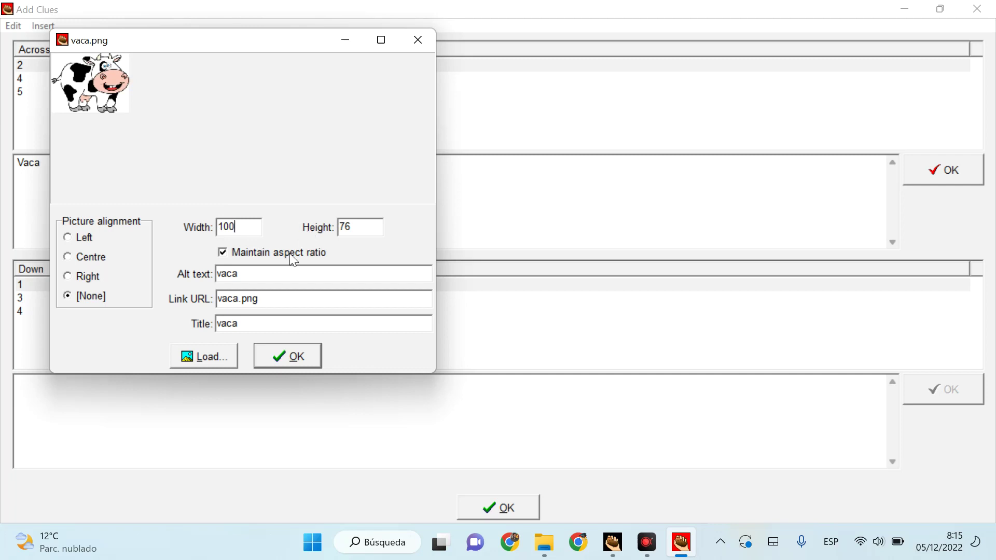
{"action": "left_click", "coordinate": [275, 354]}
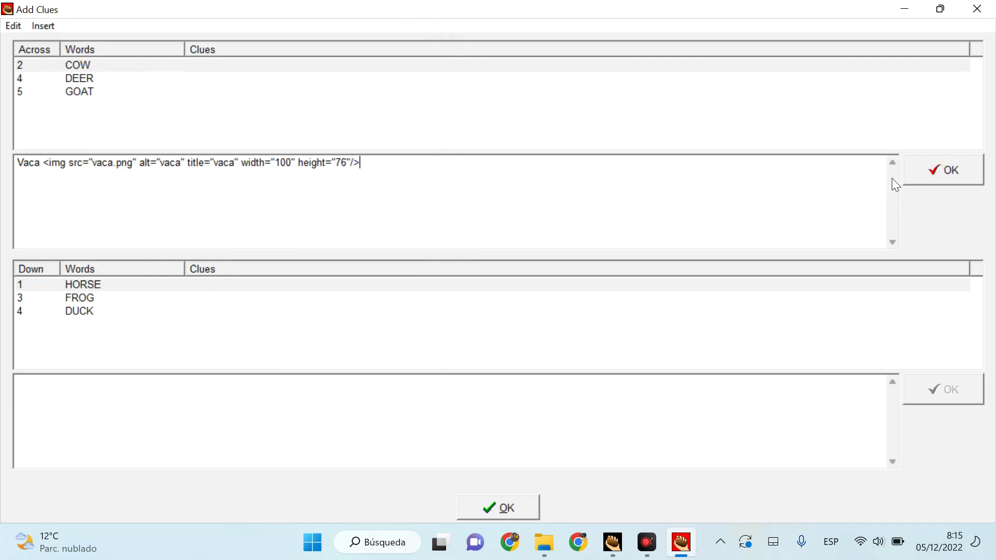
Step: Save the COW clue as 'Vaca' followed by the vaca.png image tag
{"action": "left_click", "coordinate": [954, 175]}
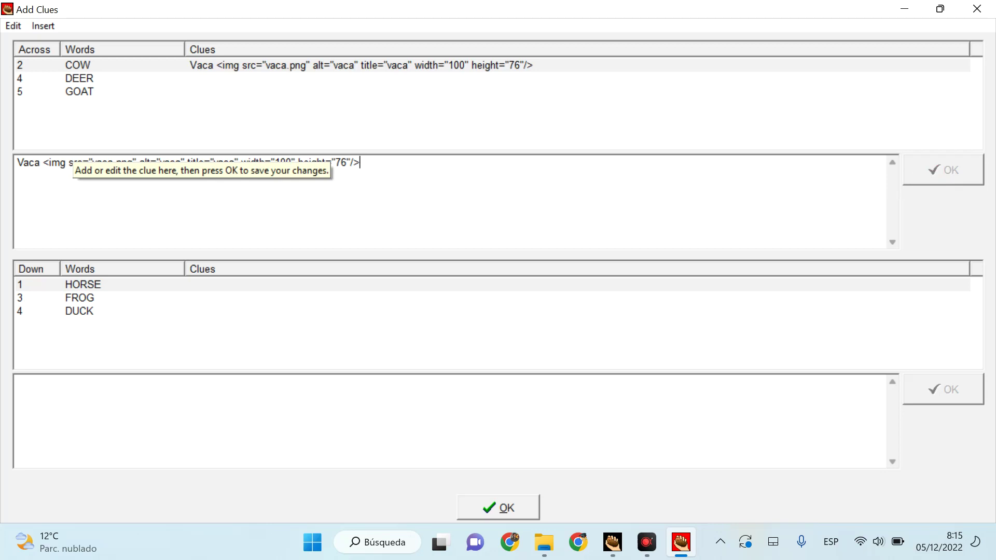
{"action": "left_click", "coordinate": [43, 163]}
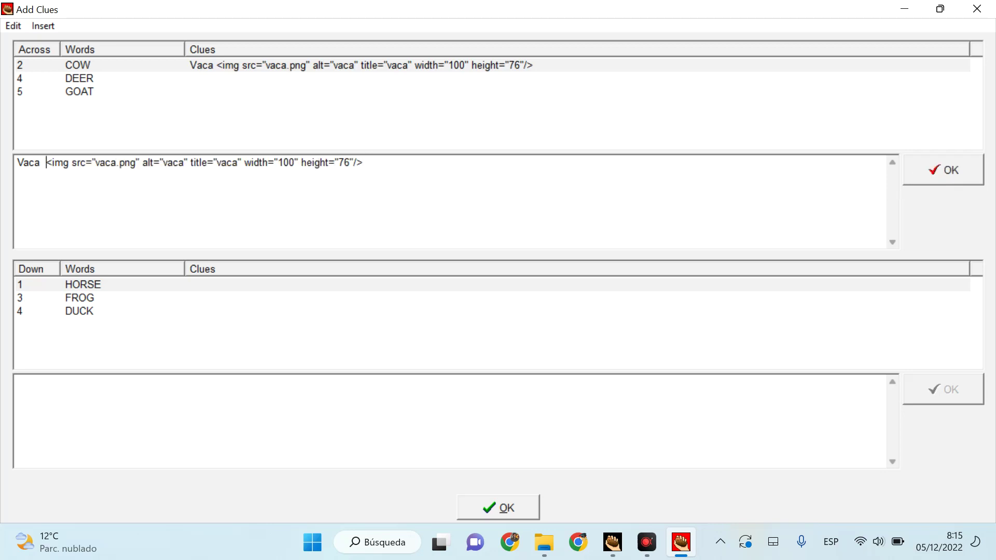
{"action": "left_click", "coordinate": [945, 170]}
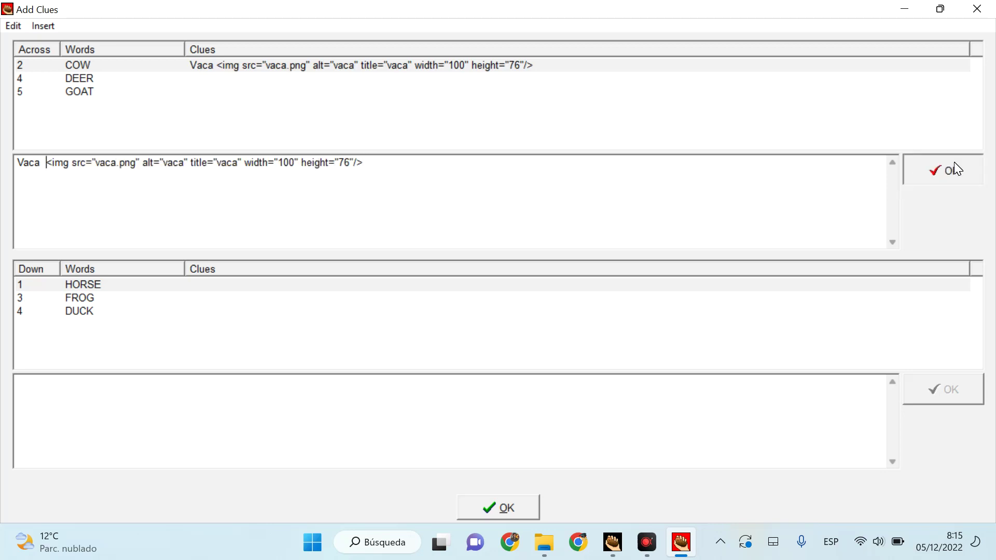
{"action": "left_click", "coordinate": [205, 81]}
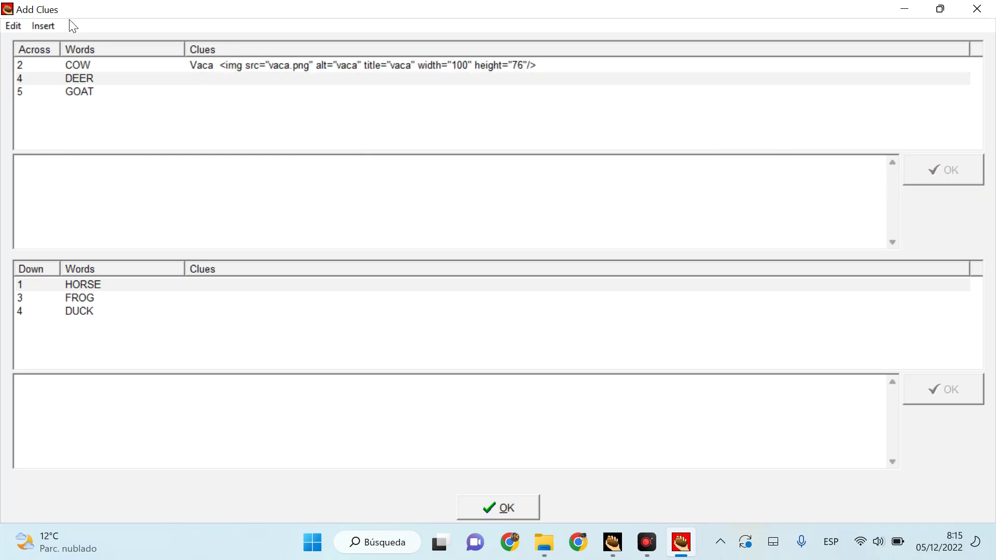
Step: Load gamo.png as a local-file picture for the DEER across clue
{"action": "left_click", "coordinate": [43, 27]}
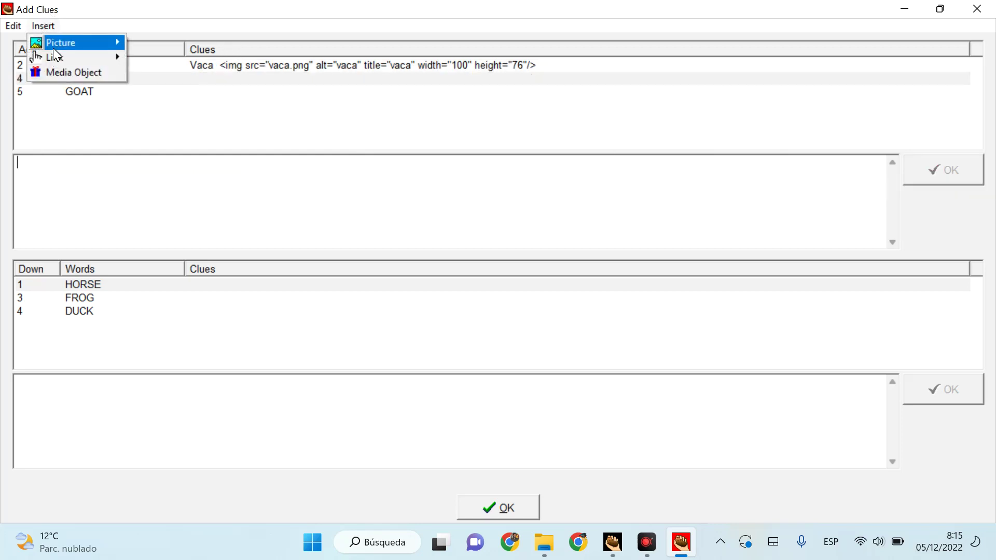
{"action": "mouse_move", "coordinate": [54, 43]}
{"action": "left_click", "coordinate": [189, 57]}
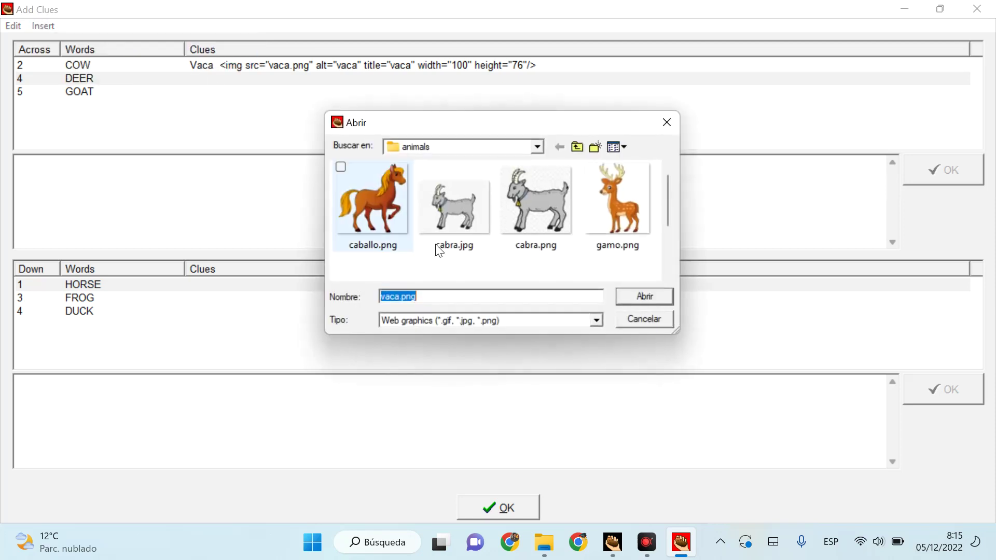
{"action": "left_click", "coordinate": [627, 208]}
{"action": "left_click_drag", "start_coordinate": [667, 206], "coordinate": [664, 255]}
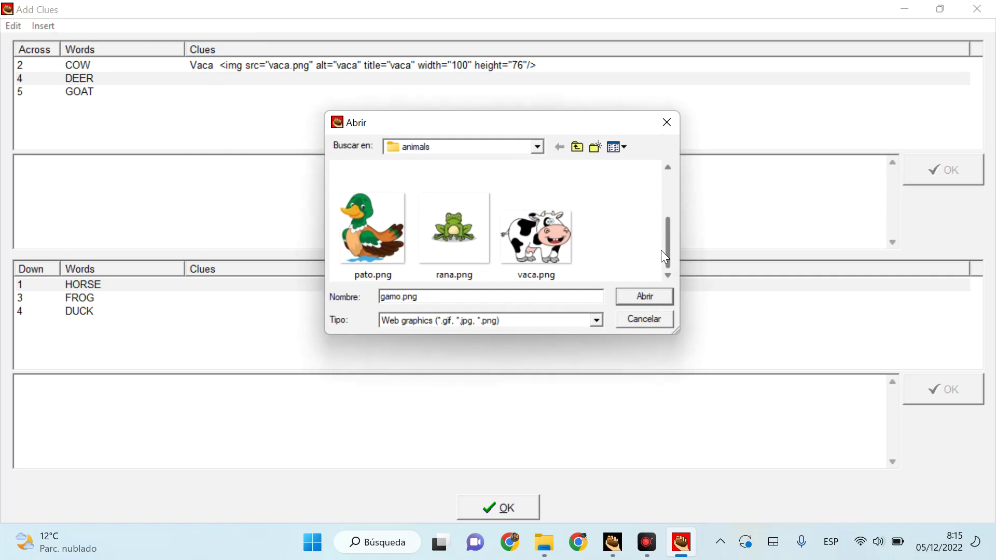
{"action": "left_click", "coordinate": [641, 297]}
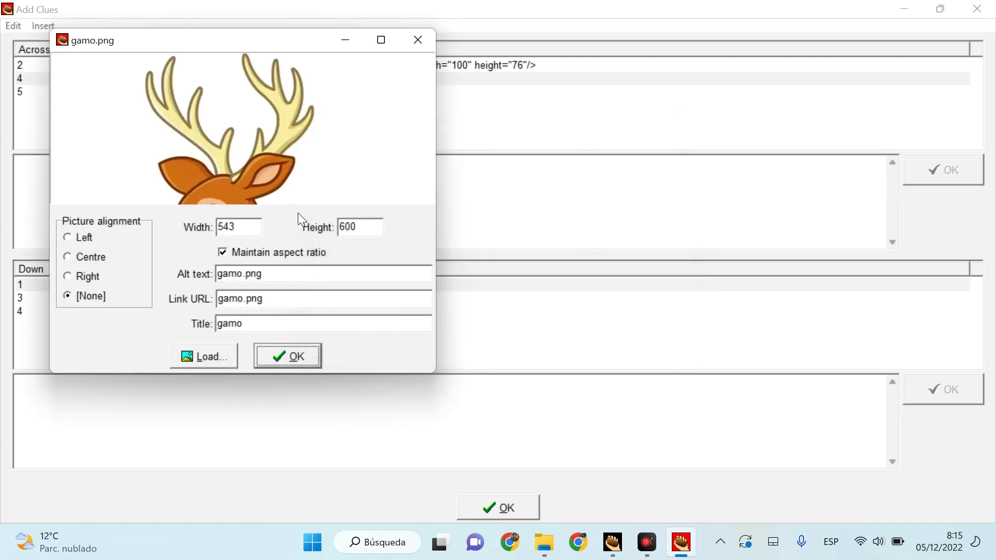
Step: Set the deer picture width to 100, alt text 'gamo', and save it to DEER
{"action": "left_click_drag", "start_coordinate": [244, 226], "coordinate": [200, 233]}
{"action": "type", "text": "100"}
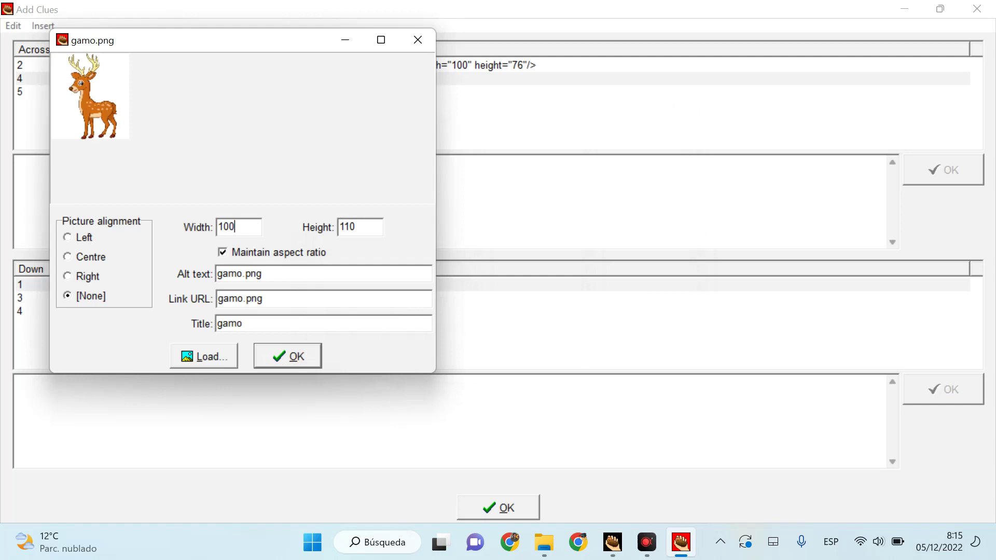
{"action": "left_click", "coordinate": [261, 273]}
{"action": "left_click_drag", "start_coordinate": [262, 273], "coordinate": [242, 273]}
{"action": "key", "text": "BackSpace"}
{"action": "left_click", "coordinate": [268, 355]}
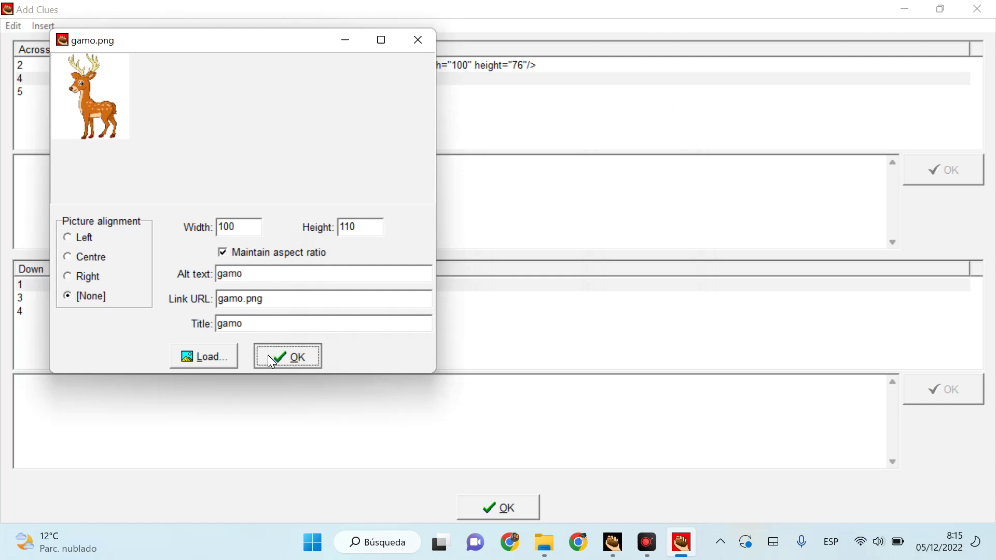
{"action": "left_click", "coordinate": [964, 166]}
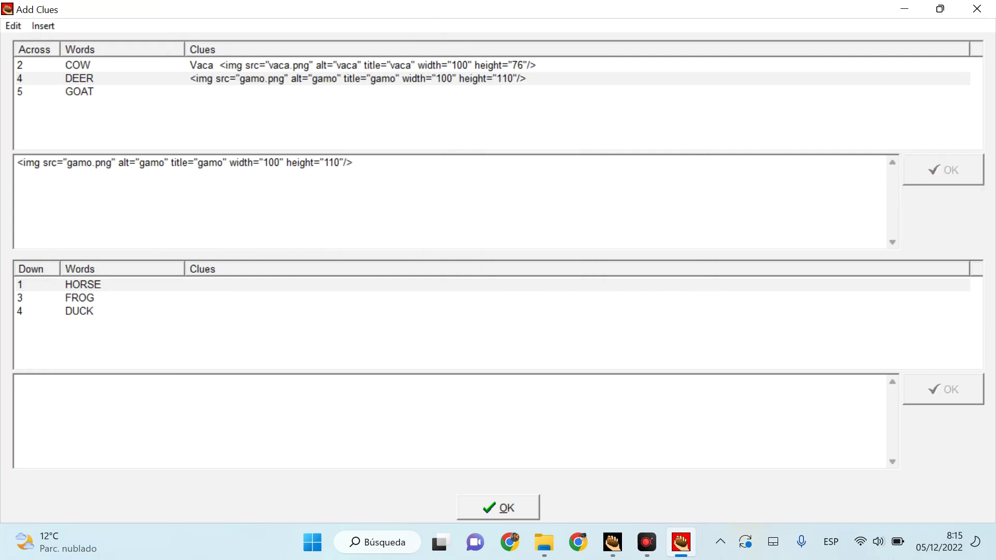
Step: Select the GOAT across clue and load cabra.png as its picture
{"action": "left_click", "coordinate": [81, 93]}
{"action": "left_click", "coordinate": [44, 26]}
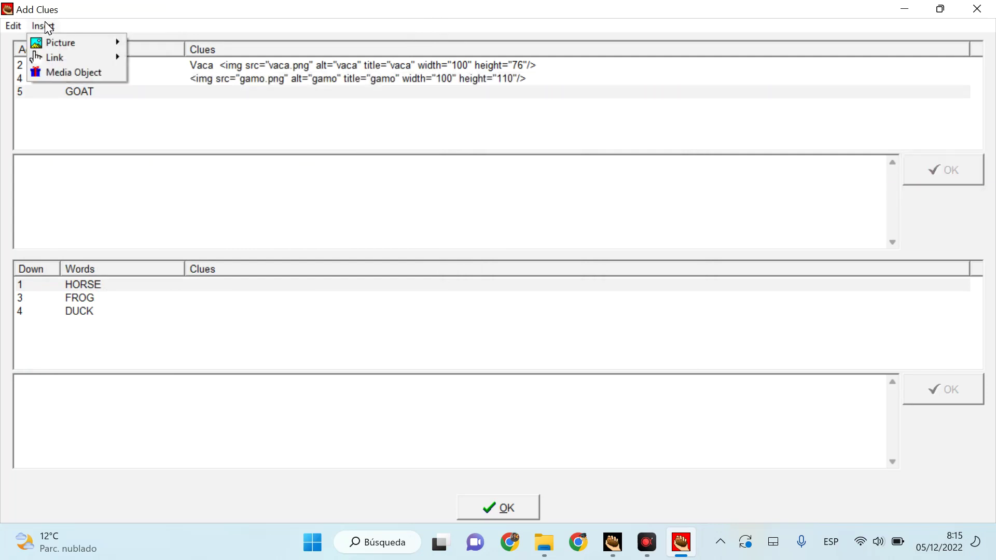
{"action": "mouse_move", "coordinate": [55, 42]}
{"action": "left_click", "coordinate": [166, 57]}
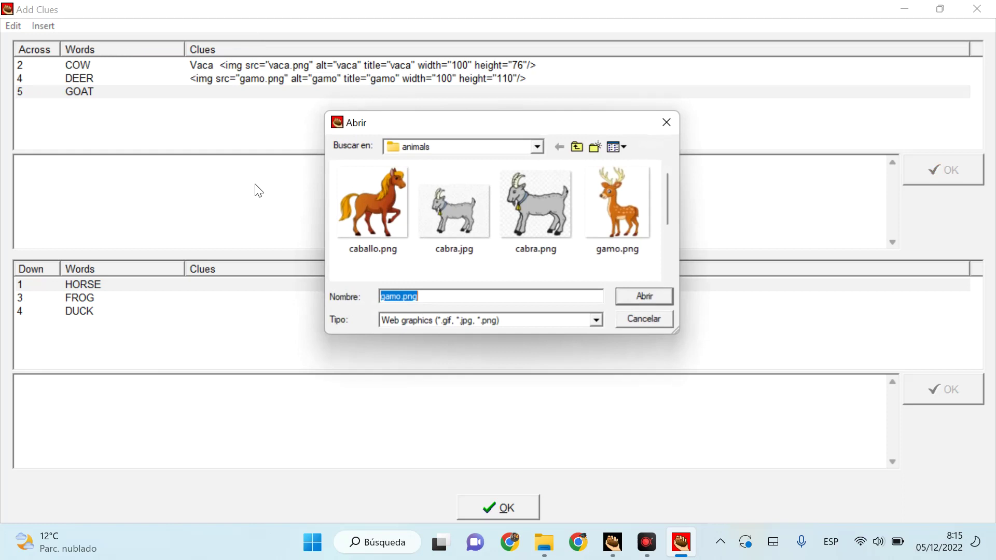
{"action": "left_click", "coordinate": [549, 210]}
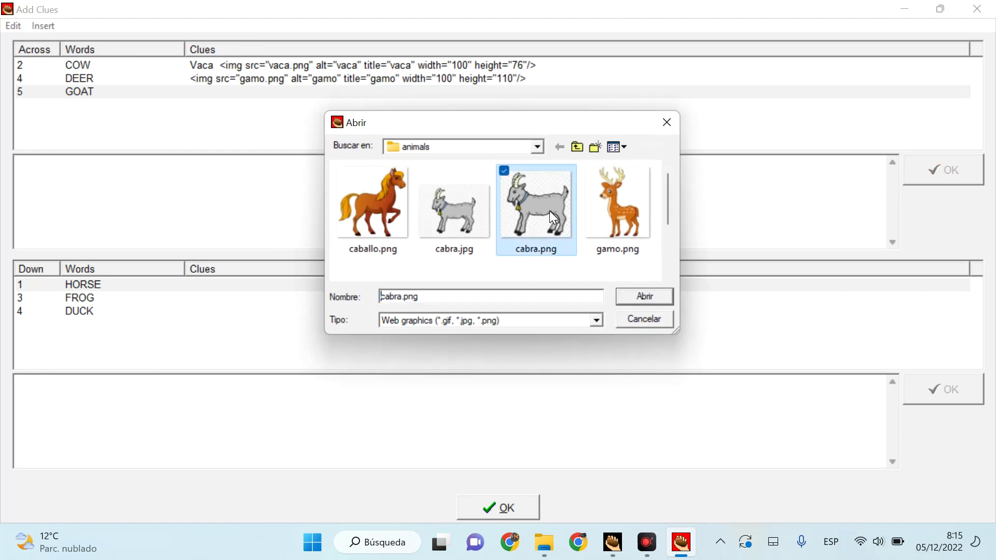
{"action": "left_click", "coordinate": [640, 295]}
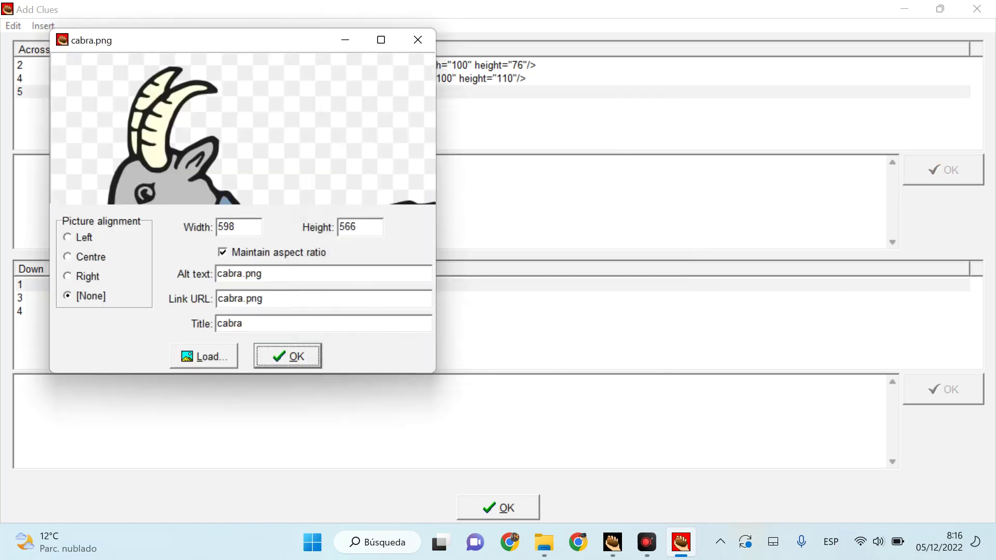
Step: Set the goat picture width to 100, alt text 'cabra', and save it to GOAT
{"action": "left_click_drag", "start_coordinate": [235, 227], "coordinate": [195, 232]}
{"action": "type", "text": "100"}
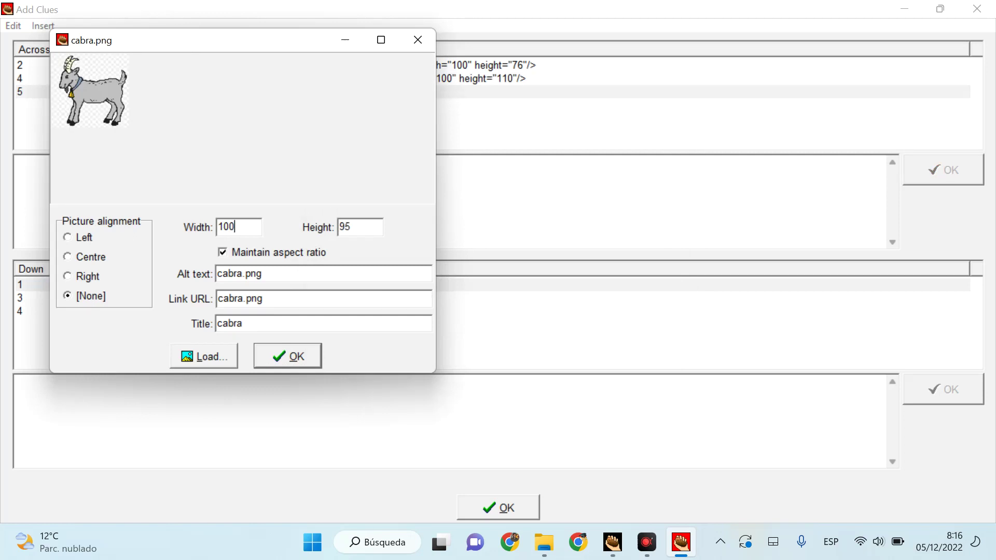
{"action": "left_click", "coordinate": [262, 274]}
{"action": "key", "text": "BackSpace"}
{"action": "key", "text": "BackSpace"}
{"action": "left_click", "coordinate": [293, 355]}
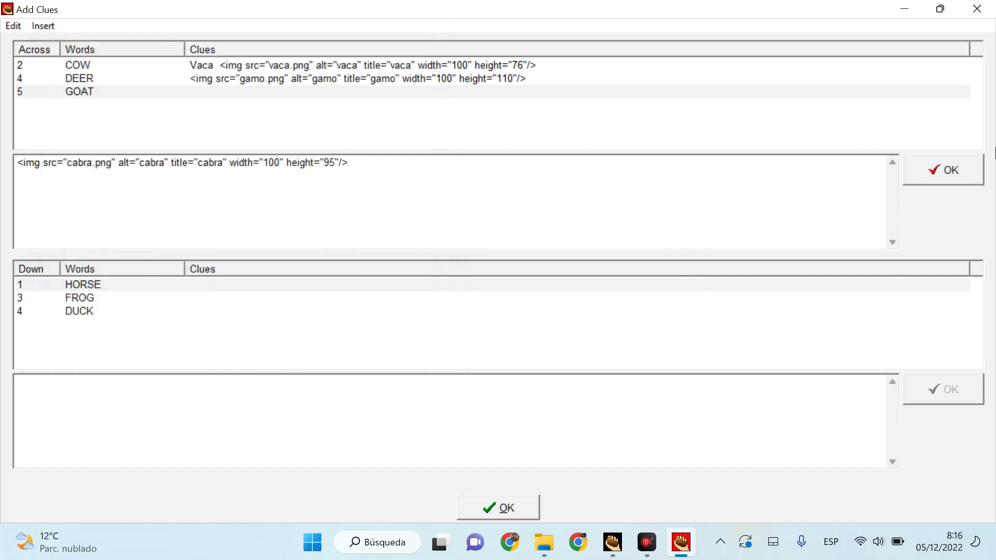
{"action": "left_click", "coordinate": [959, 173]}
Step: Select the HORSE down clue and load caballo.png as its picture
{"action": "left_click", "coordinate": [160, 285]}
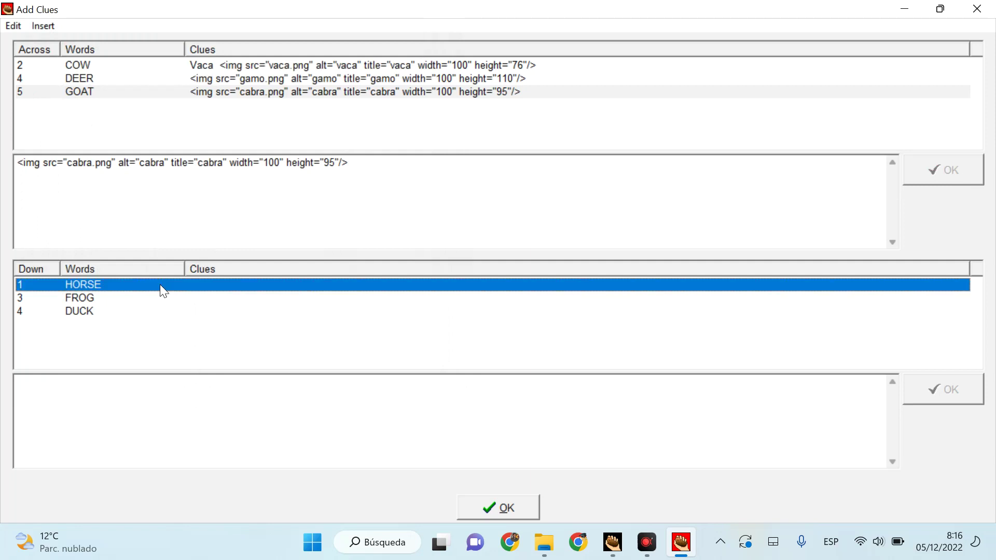
{"action": "left_click", "coordinate": [37, 26]}
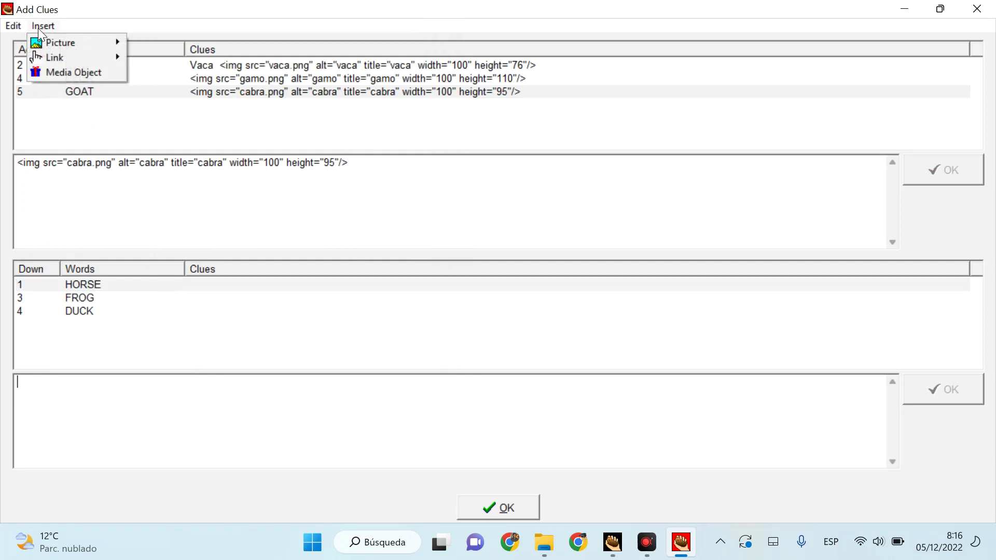
{"action": "mouse_move", "coordinate": [50, 44]}
{"action": "left_click", "coordinate": [142, 56]}
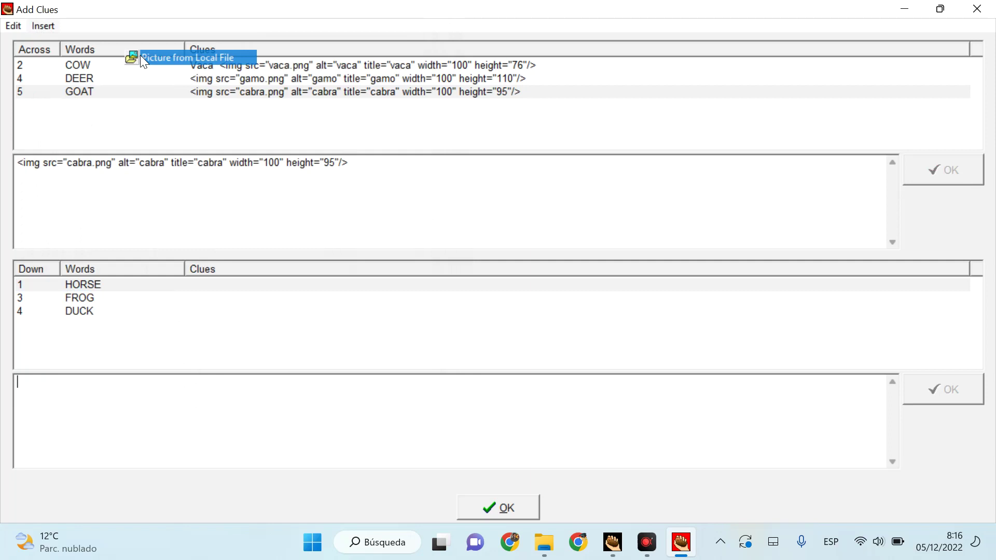
{"action": "left_click", "coordinate": [385, 220]}
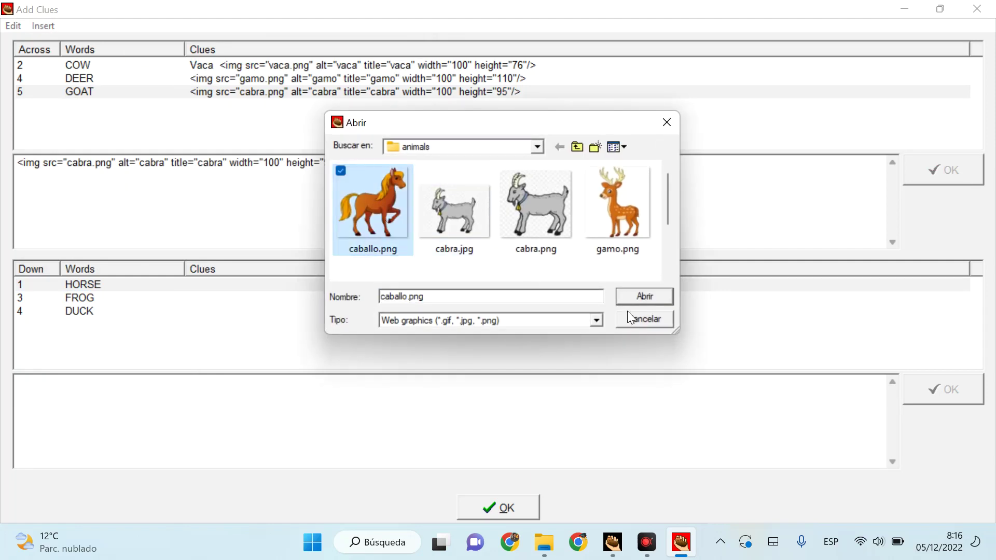
{"action": "left_click", "coordinate": [652, 296]}
Step: Strip .png from the horse alt text, set width 100 (from 1920), and save to HORSE
{"action": "left_click", "coordinate": [269, 274]}
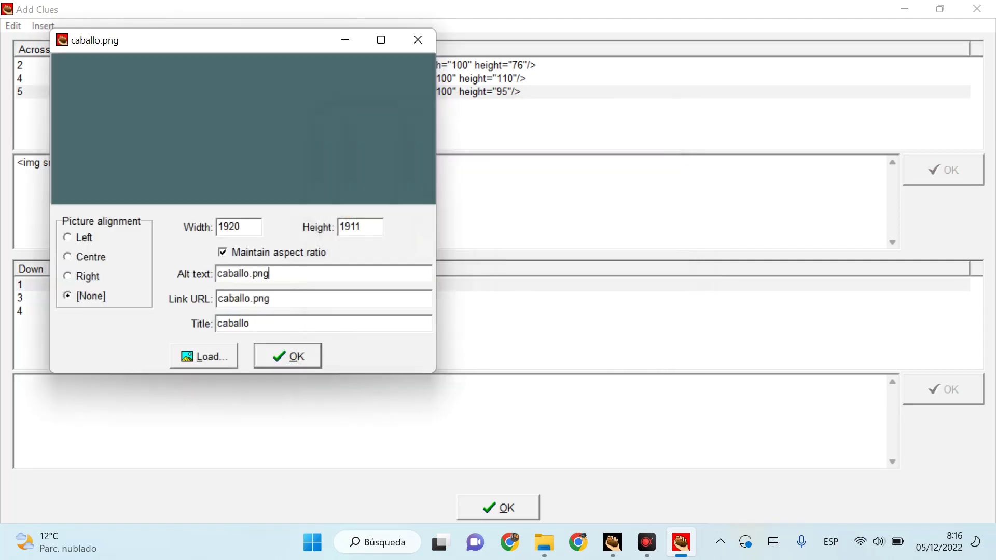
{"action": "key", "text": "BackSpace"}
{"action": "key", "text": "BackSpace"}
{"action": "key", "text": "BackSpace"}
{"action": "key", "text": "BackSpace"}
{"action": "double_click", "coordinate": [240, 227]}
{"action": "type", "text": "100"}
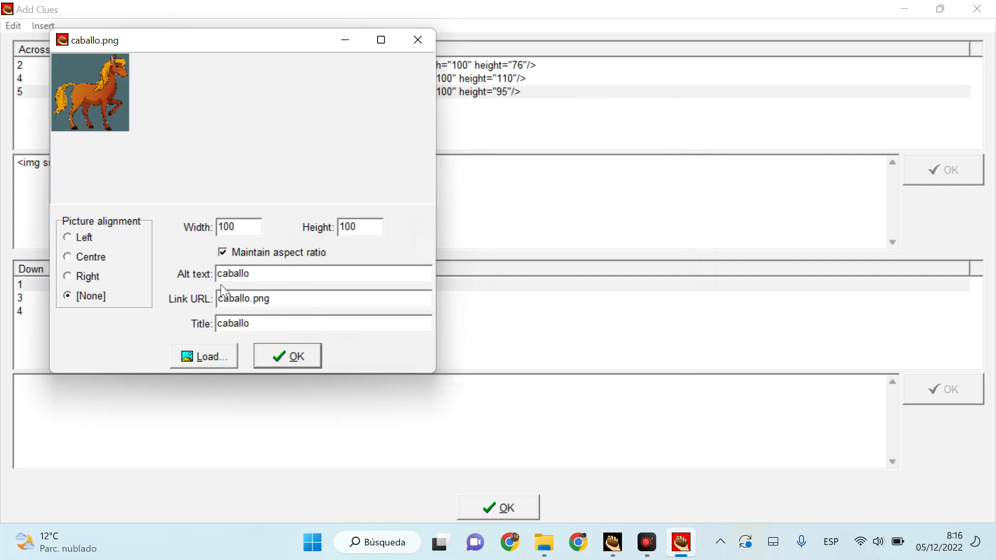
{"action": "left_click", "coordinate": [285, 358]}
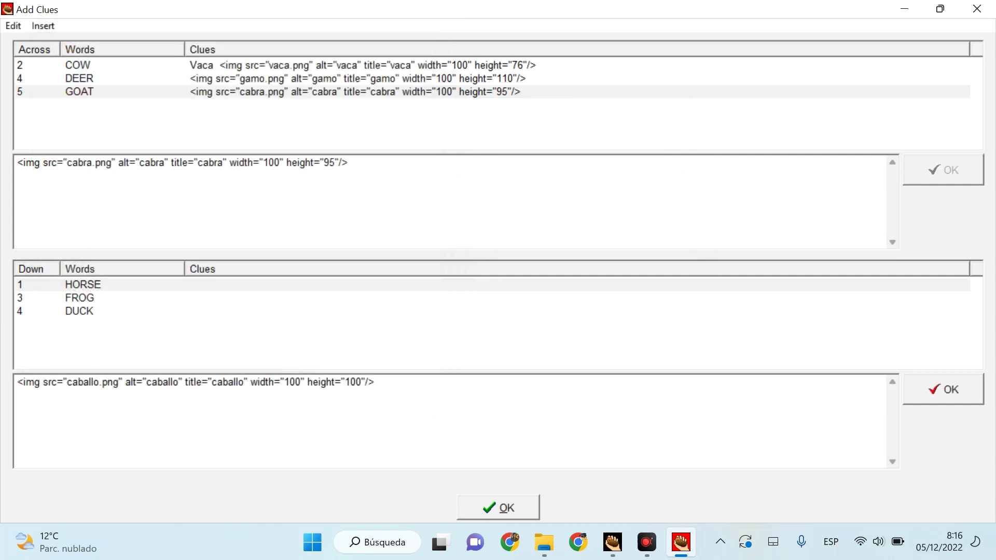
{"action": "left_click", "coordinate": [957, 387]}
Step: Select the FROG down clue and load rana.png as its picture
{"action": "left_click", "coordinate": [74, 298]}
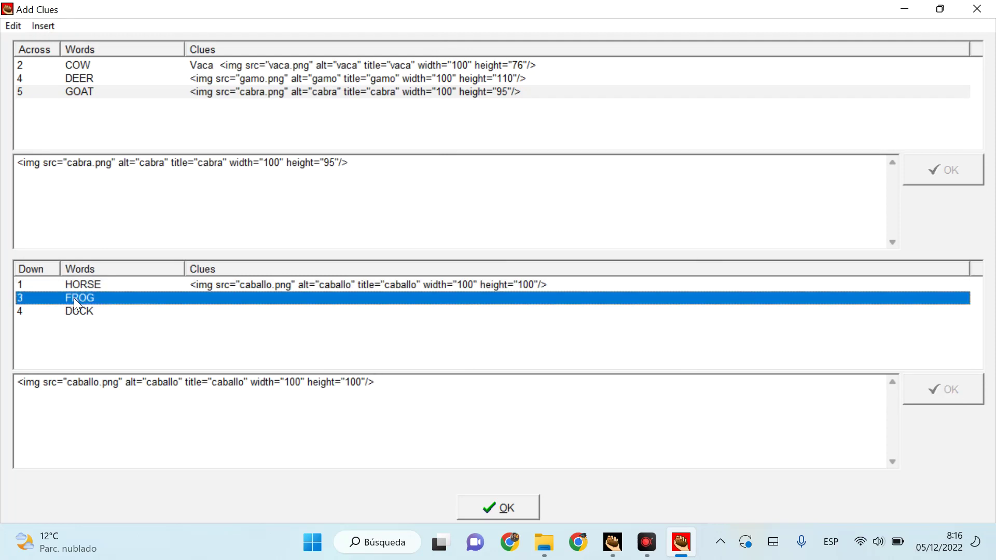
{"action": "left_click", "coordinate": [42, 26]}
{"action": "mouse_move", "coordinate": [83, 42]}
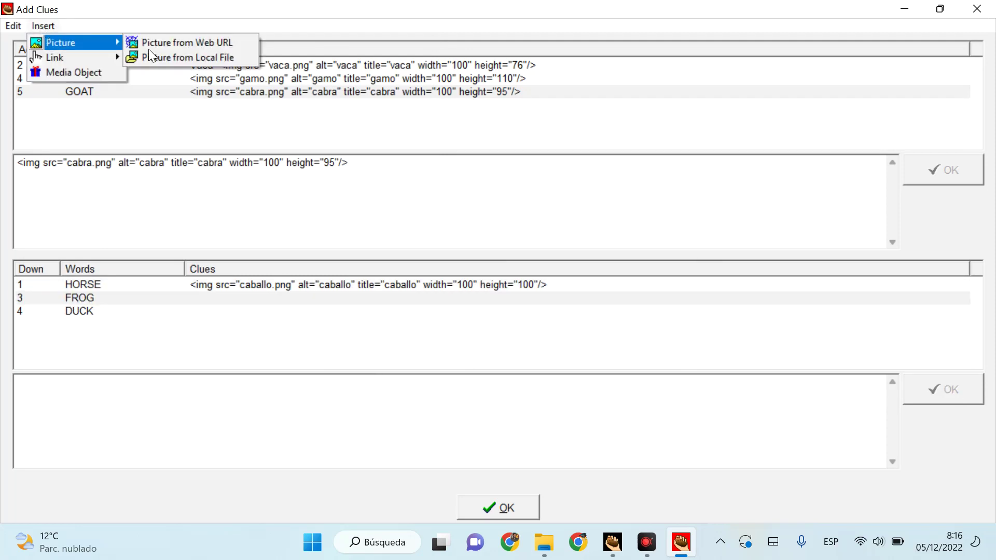
{"action": "left_click", "coordinate": [181, 56]}
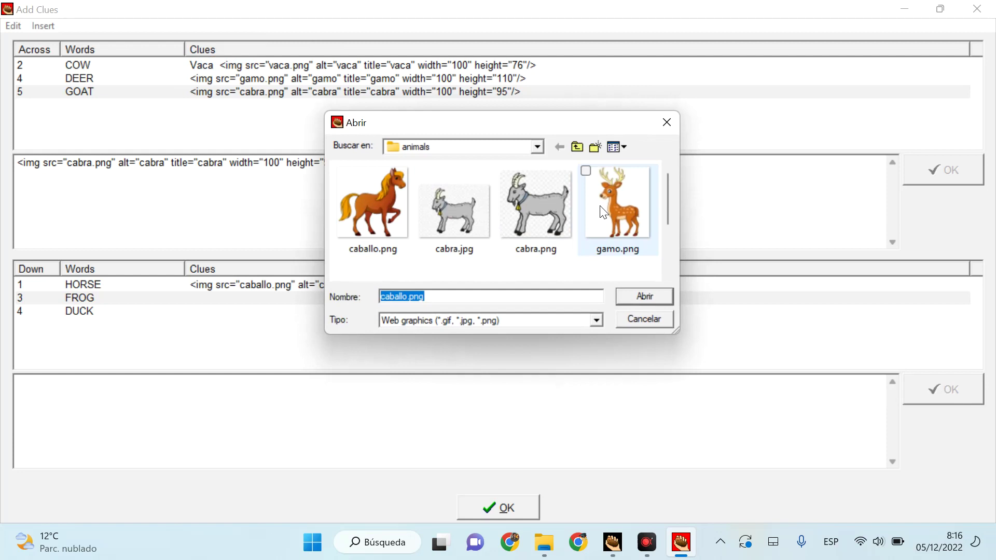
{"action": "left_click_drag", "start_coordinate": [666, 214], "coordinate": [665, 280]}
{"action": "left_click", "coordinate": [449, 227]}
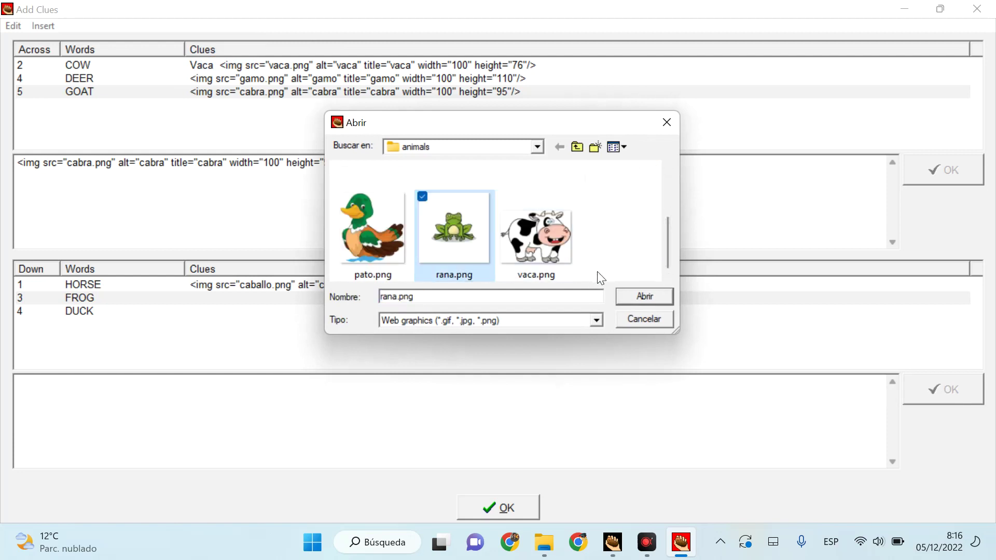
{"action": "left_click", "coordinate": [622, 296]}
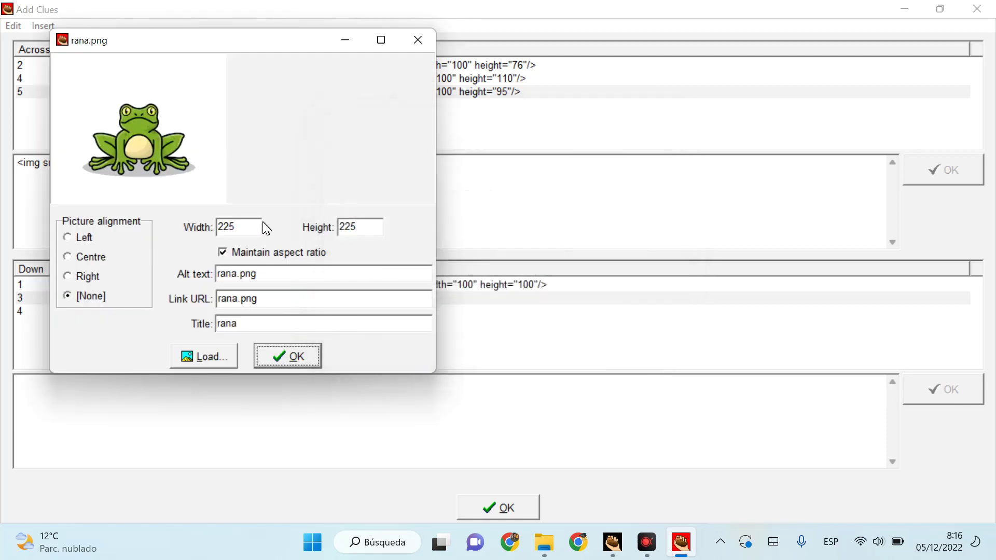
Step: Set the frog picture width to 100, trim its alt text, and insert it
{"action": "double_click", "coordinate": [235, 226]}
{"action": "type", "text": "100"}
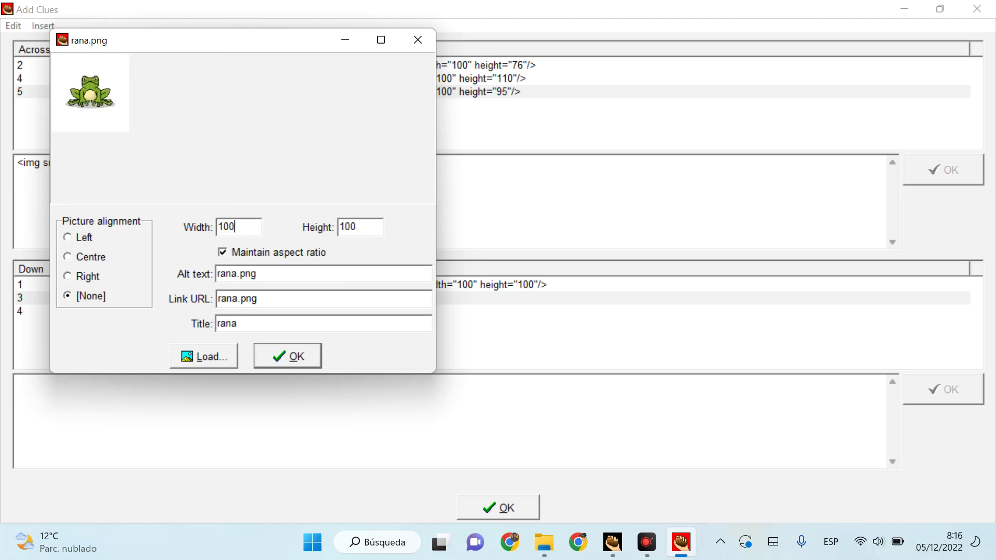
{"action": "key", "text": "BackSpace"}
{"action": "key", "text": "BackSpace"}
{"action": "key", "text": "BackSpace"}
{"action": "key", "text": "BackSpace"}
{"action": "left_click", "coordinate": [285, 357]}
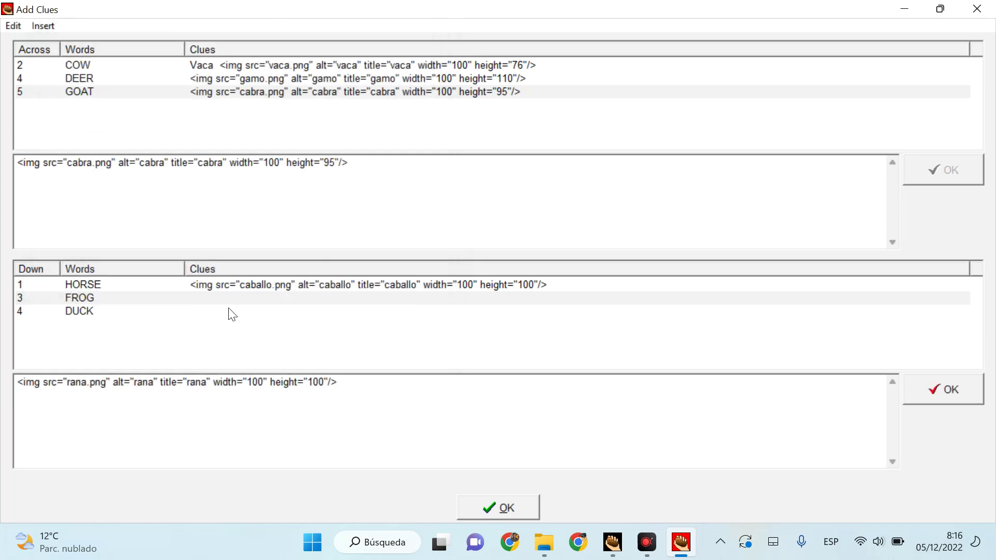
Step: Confirm the FROG clue, then load pato.png as the picture for the DUCK clue
{"action": "left_click", "coordinate": [964, 399]}
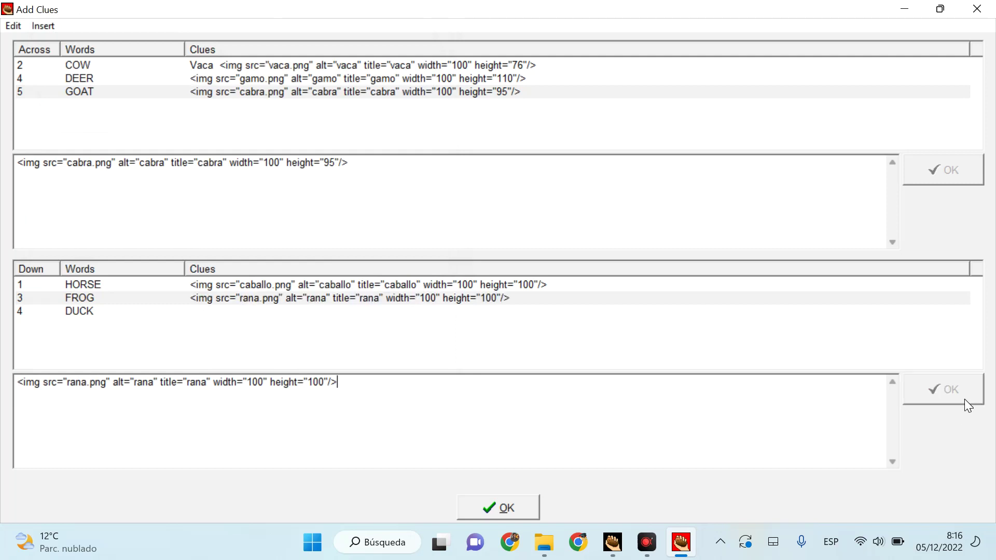
{"action": "left_click", "coordinate": [155, 313]}
{"action": "left_click", "coordinate": [50, 26]}
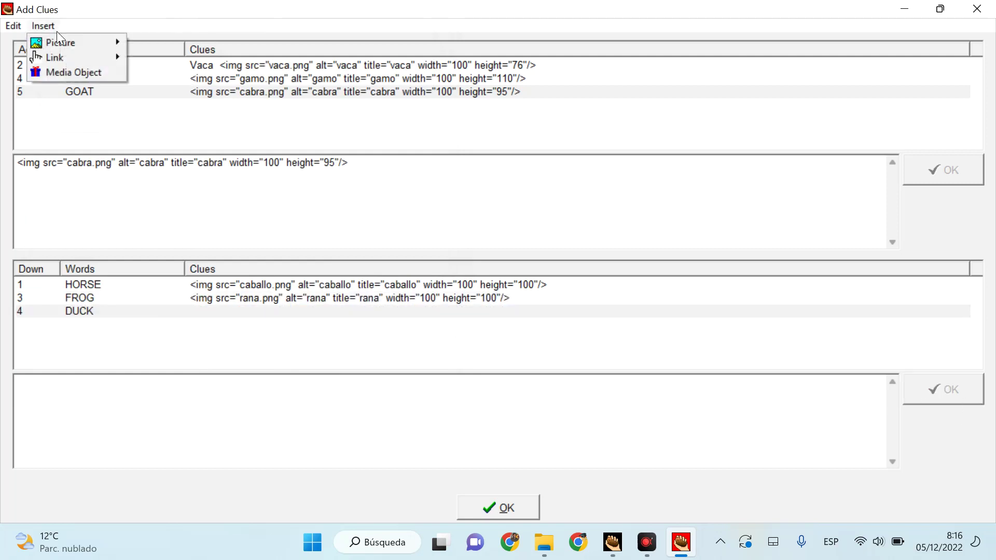
{"action": "mouse_move", "coordinate": [110, 41]}
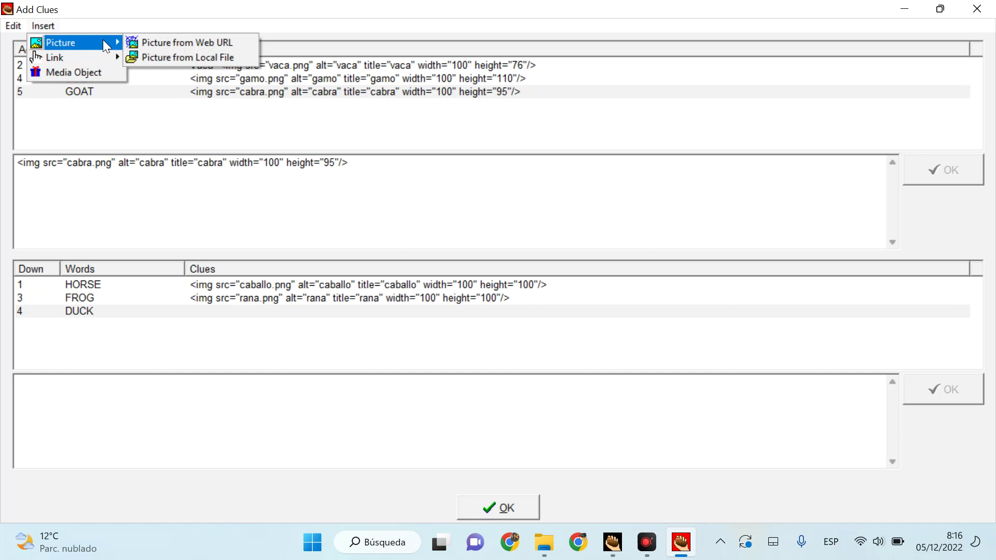
{"action": "left_click", "coordinate": [148, 58]}
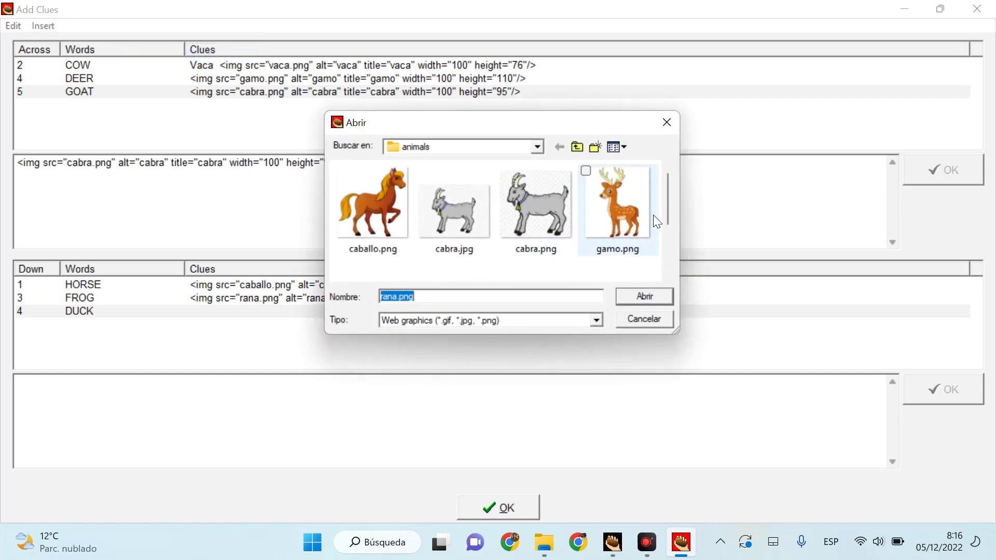
{"action": "left_click_drag", "start_coordinate": [665, 215], "coordinate": [663, 285]}
{"action": "left_click", "coordinate": [376, 233]}
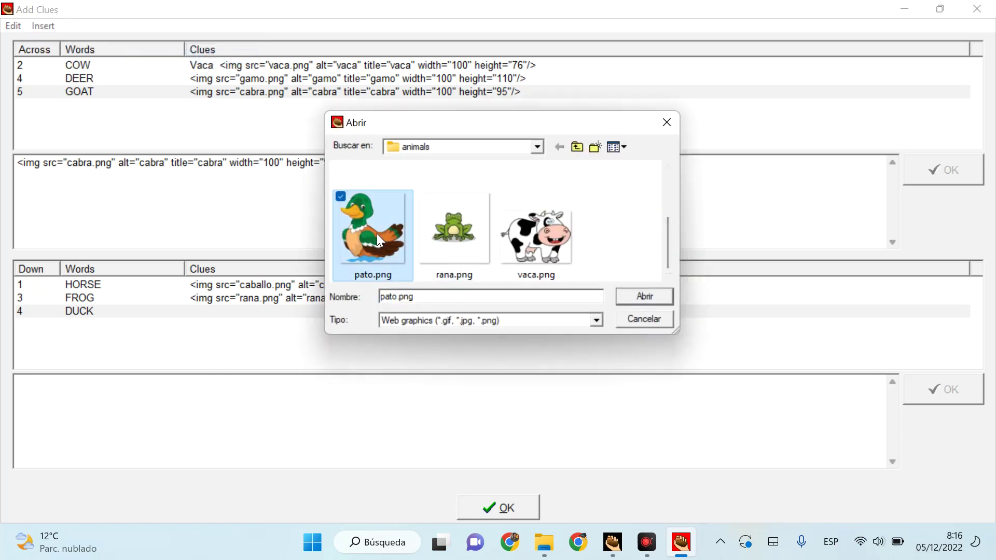
{"action": "left_click", "coordinate": [668, 296]}
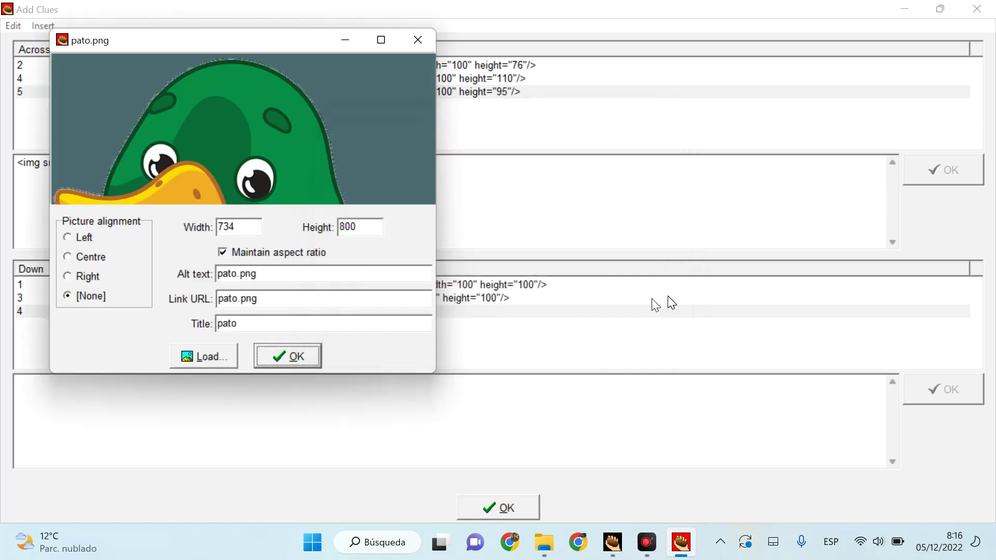
Step: Trim the duck picture's alt text to pato, set width 100, and save it as DUCK's clue
{"action": "left_click", "coordinate": [354, 273]}
{"action": "key", "text": "BackSpace"}
{"action": "key", "text": "BackSpace"}
{"action": "key", "text": "BackSpace"}
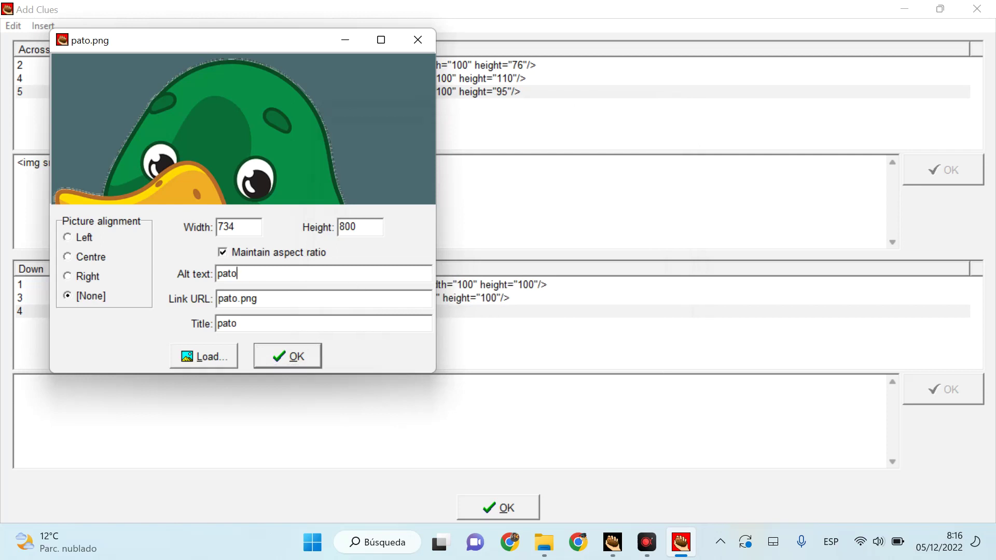
{"action": "double_click", "coordinate": [226, 227]}
{"action": "type", "text": "100"}
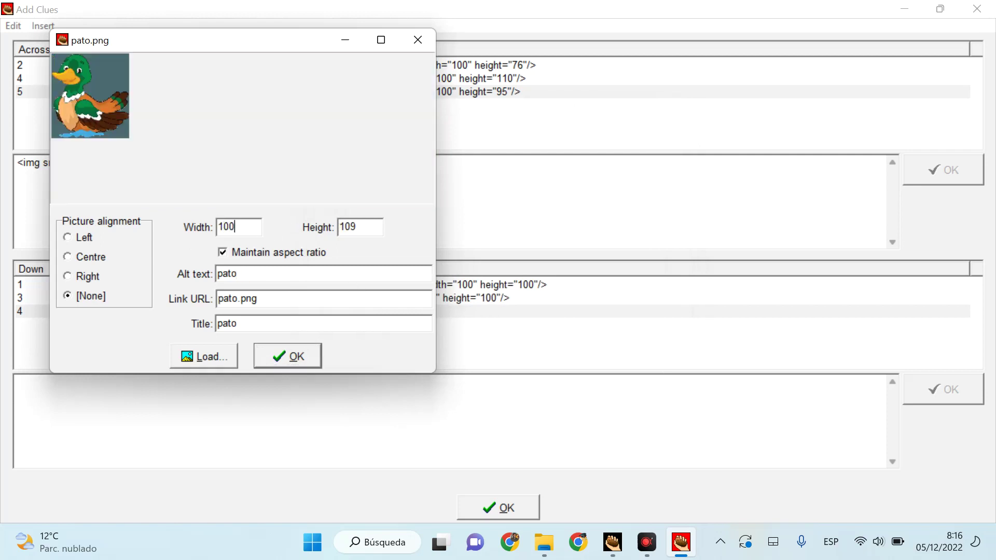
{"action": "left_click", "coordinate": [287, 356]}
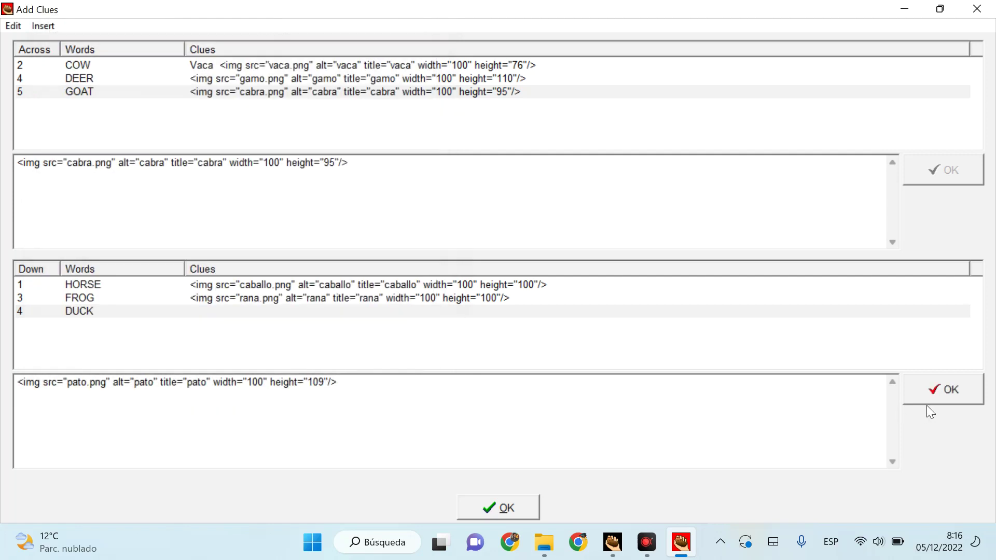
{"action": "left_click", "coordinate": [945, 390]}
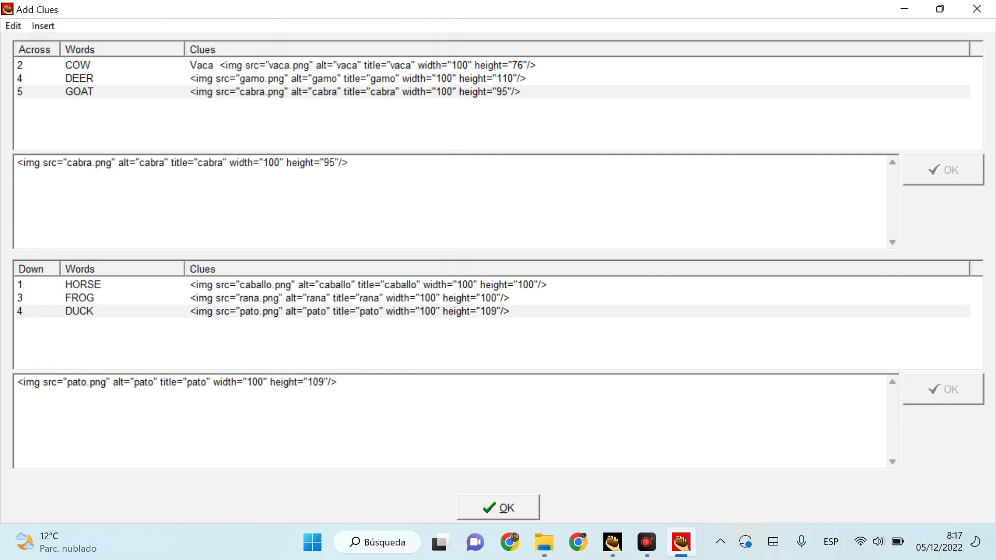
Step: Close Add Clues and save the crossword web page as animalCross.htm
{"action": "left_click", "coordinate": [520, 514]}
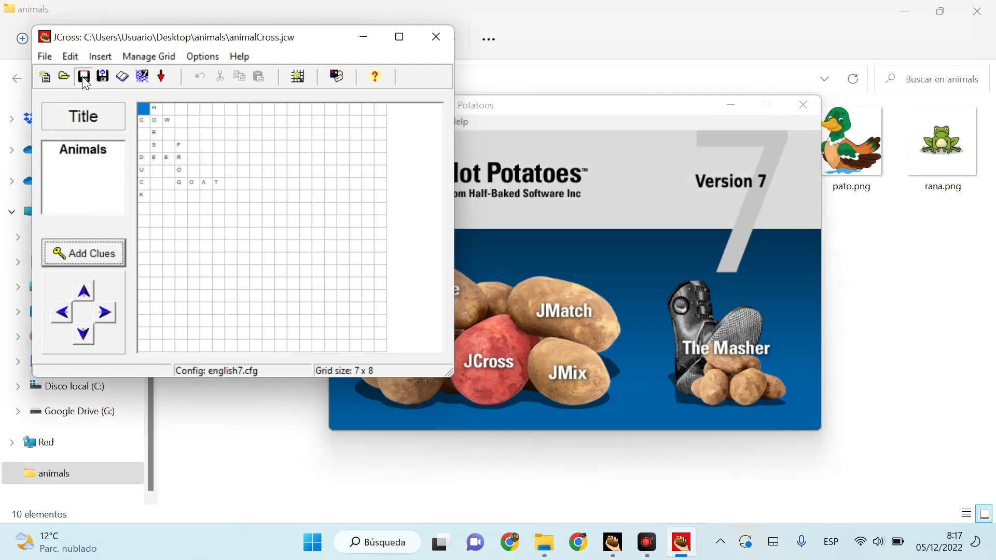
{"action": "left_click", "coordinate": [142, 77]}
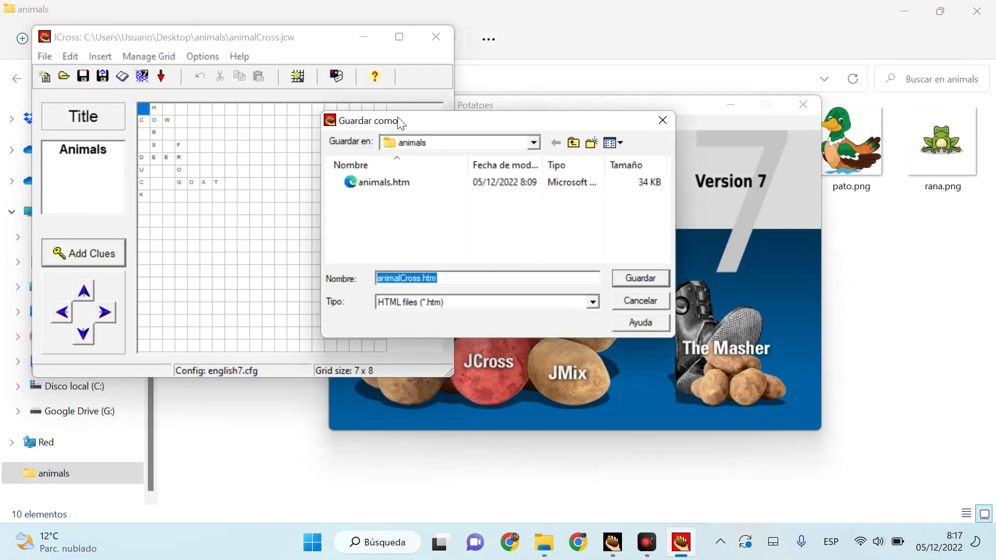
{"action": "left_click", "coordinate": [622, 275]}
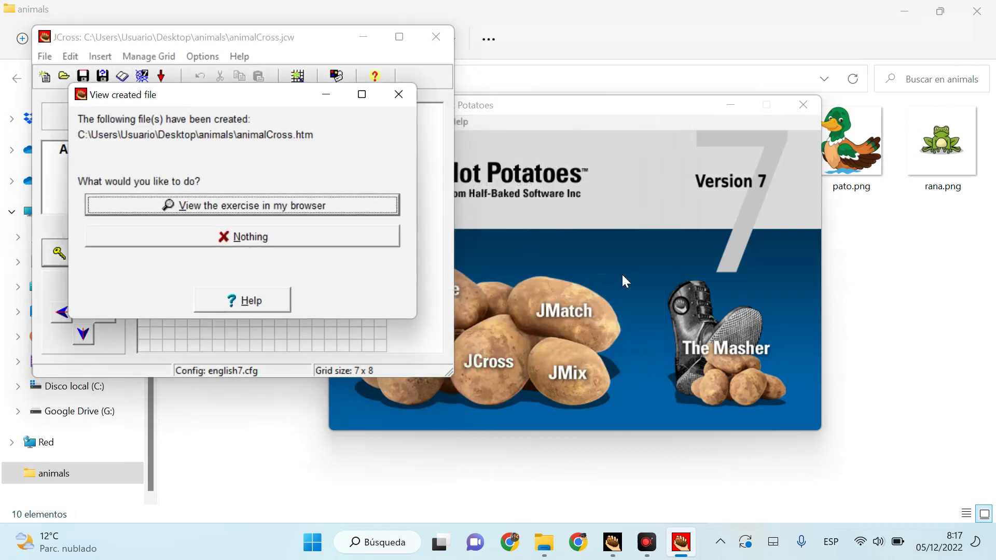
Step: Open the exported crossword in Edge, answer 1 Down with horse, and check it for a 26% score
{"action": "left_click", "coordinate": [365, 205]}
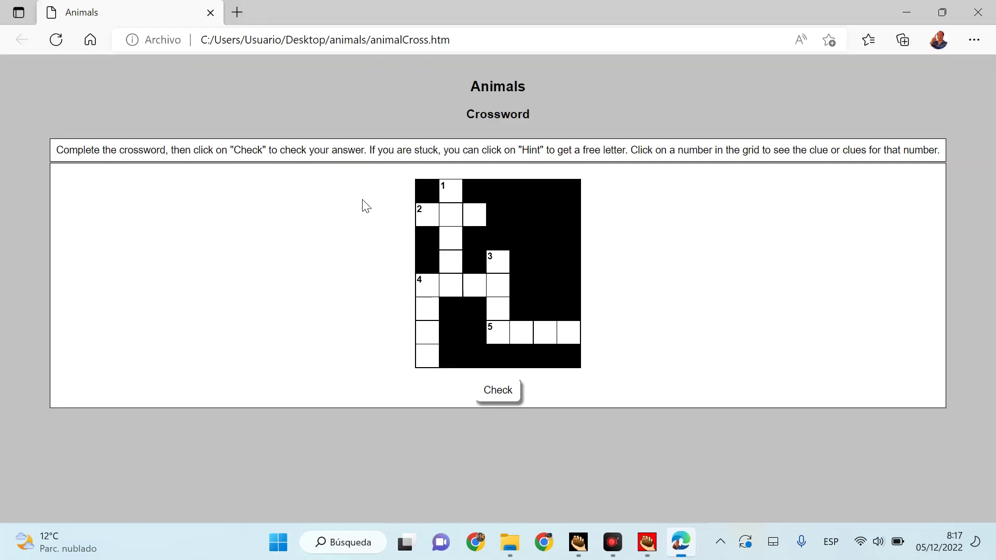
{"action": "left_click", "coordinate": [450, 190]}
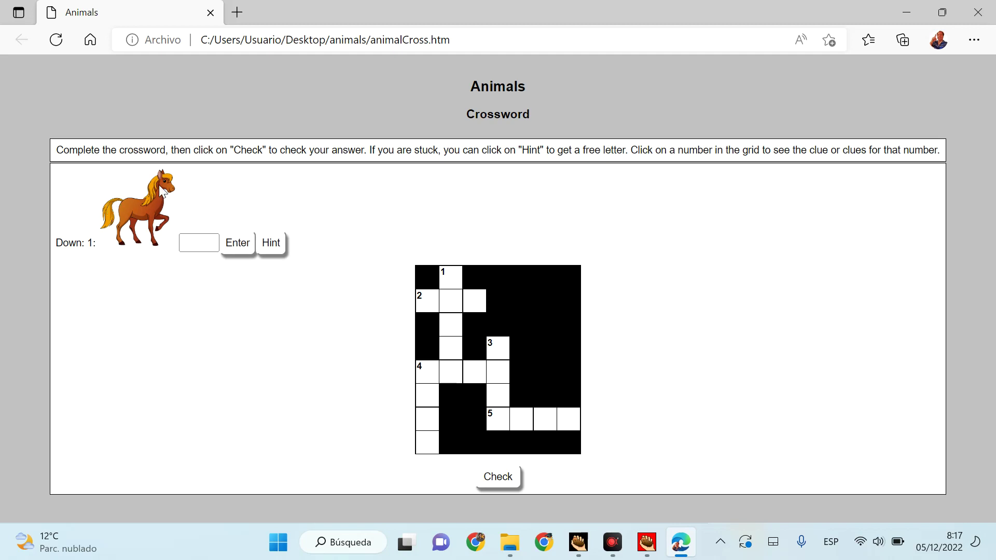
{"action": "mouse_move", "coordinate": [155, 220]}
{"action": "left_click", "coordinate": [199, 243]}
{"action": "type", "text": "horse"}
{"action": "key", "text": "Return"}
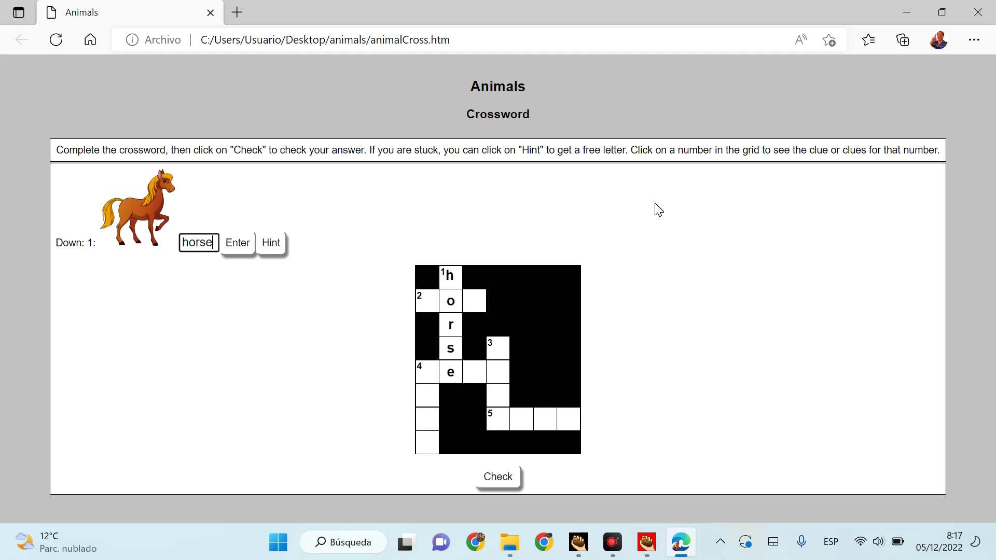
{"action": "left_click", "coordinate": [513, 473]}
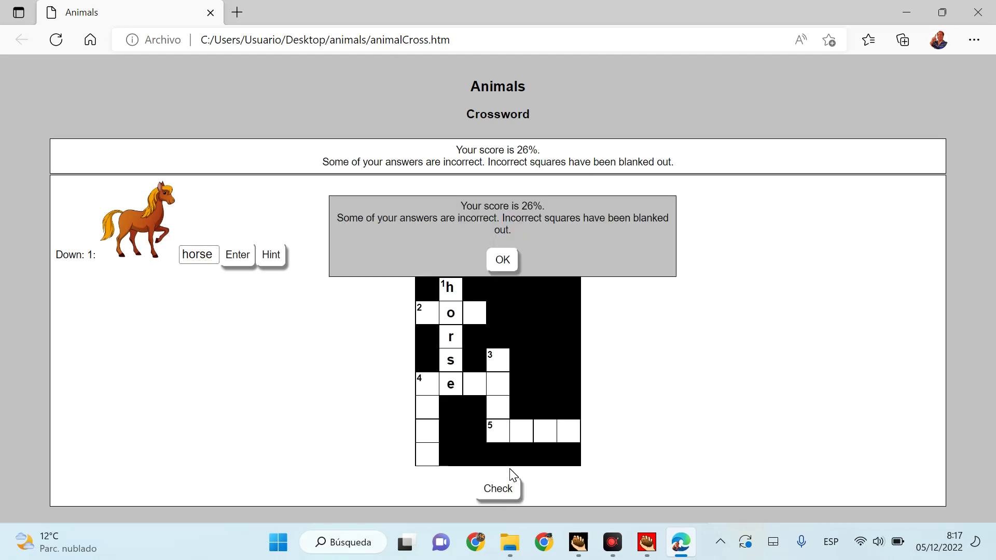
{"action": "left_click", "coordinate": [502, 261]}
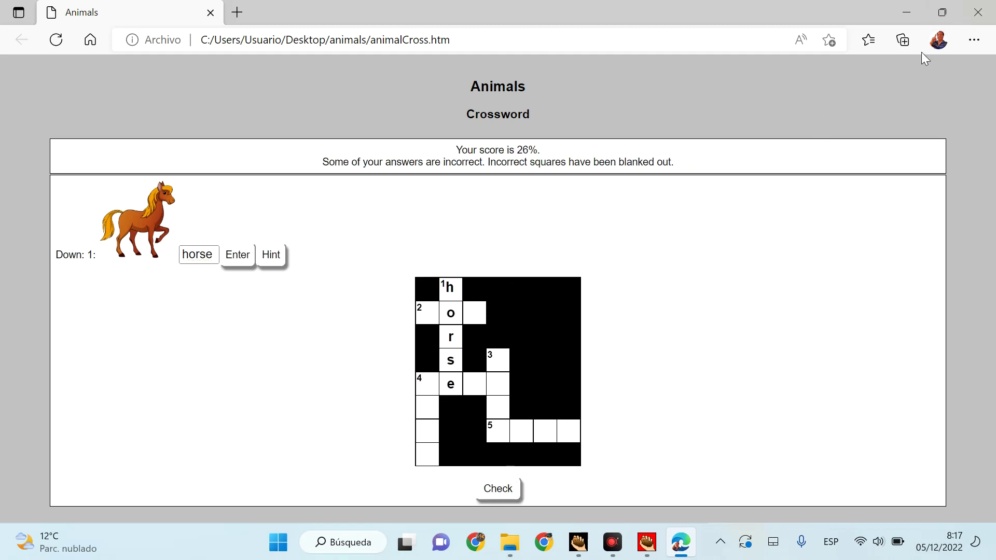
Step: Close Edge and delete cabra.jpg from the animals folder, leaving 10 items
{"action": "left_click", "coordinate": [978, 12]}
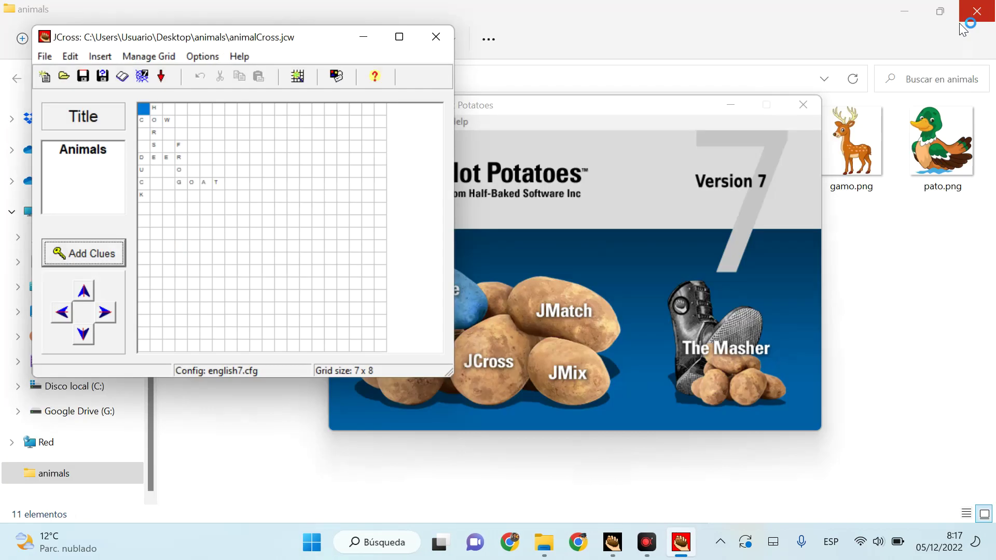
{"action": "left_click", "coordinate": [926, 282]}
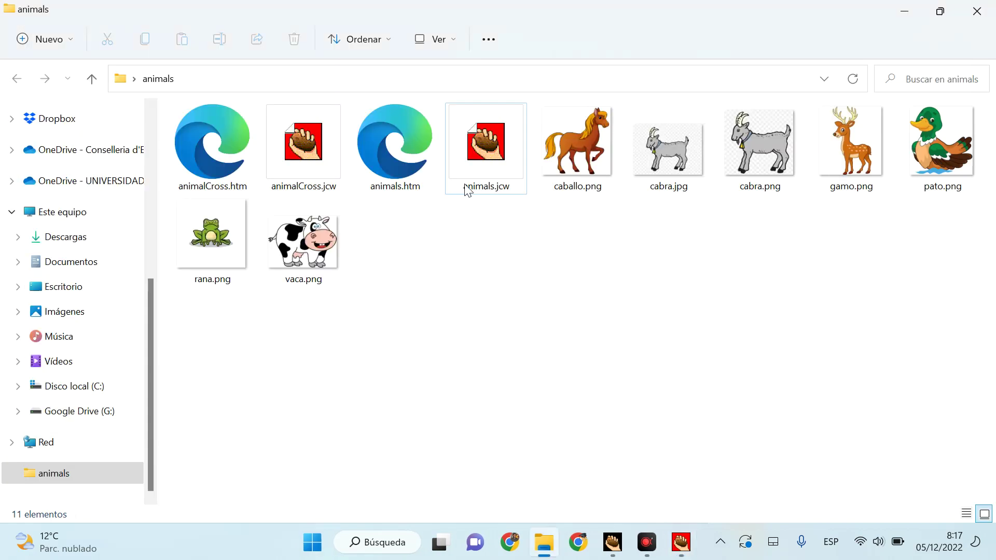
{"action": "left_click", "coordinate": [507, 165]}
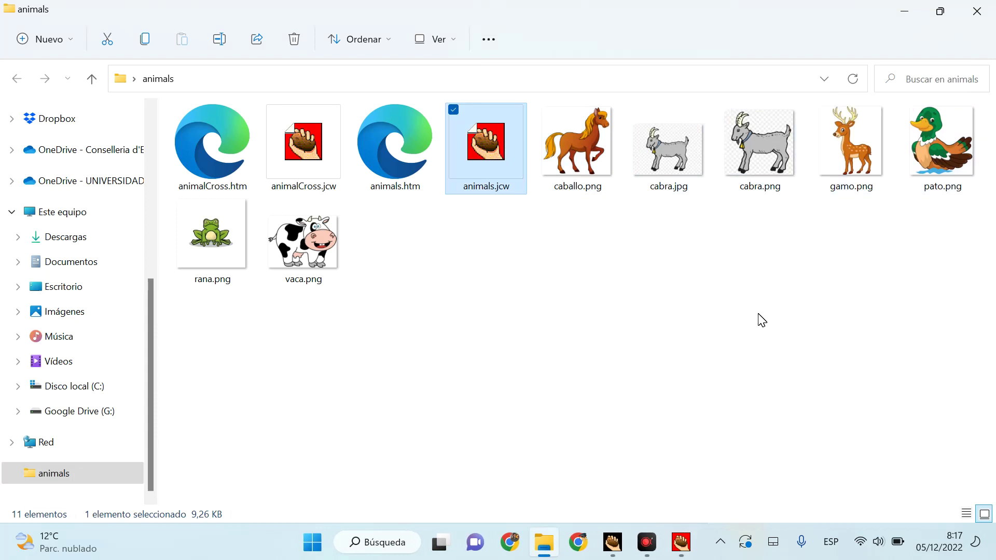
{"action": "left_click", "coordinate": [660, 170]}
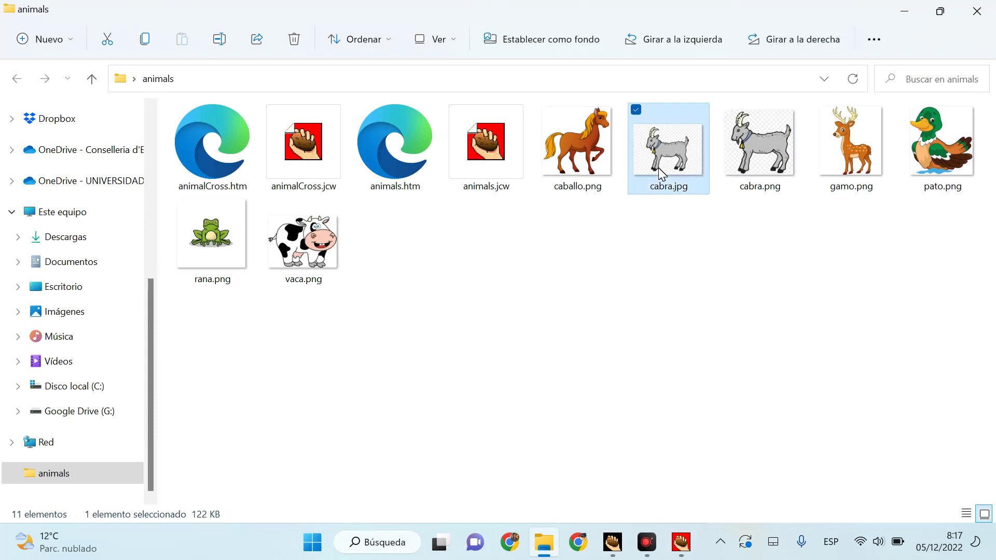
{"action": "key", "text": "Delete"}
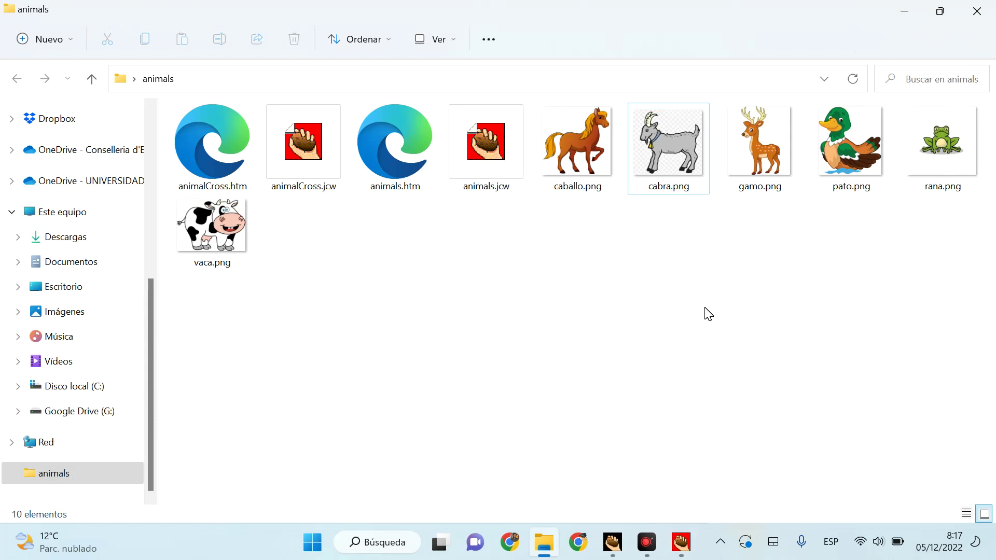